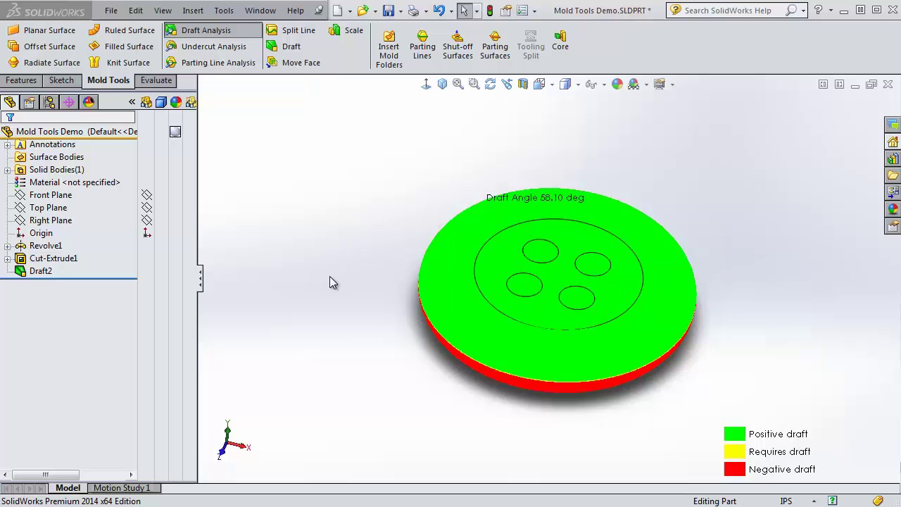
Step: Orbit the button to inspect its green positive-draft top face and red negative-draft rim
middle_click_drag(382, 356, 380, 218)
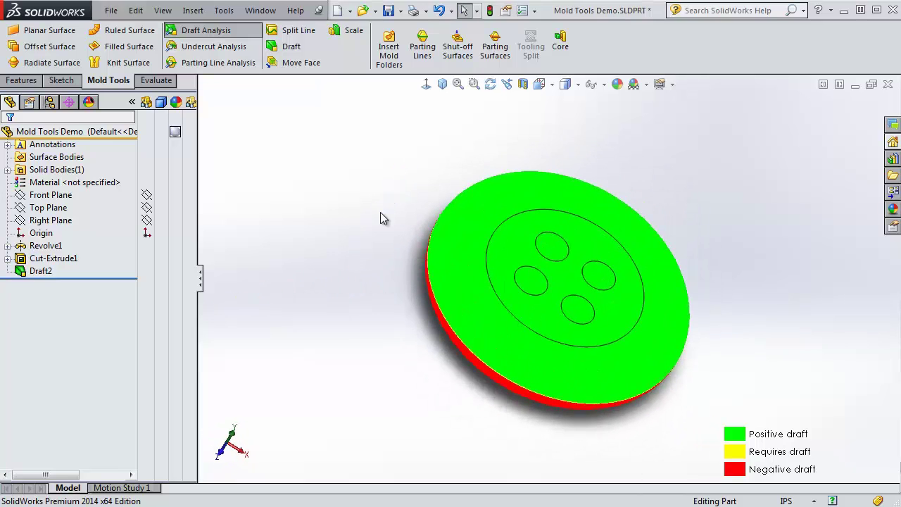
Step: Turn off the draft analysis colouring, return to isometric view, and back out of Split Line
left_click(219, 32)
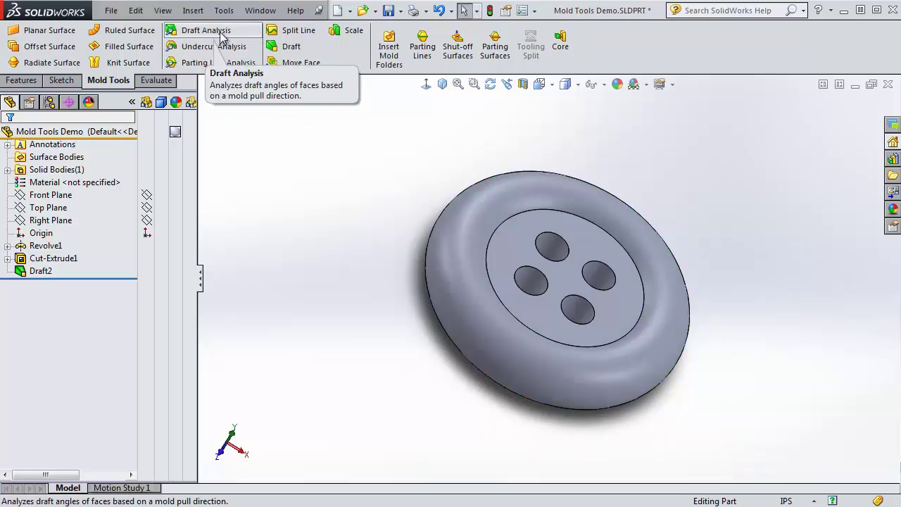
left_click(442, 84)
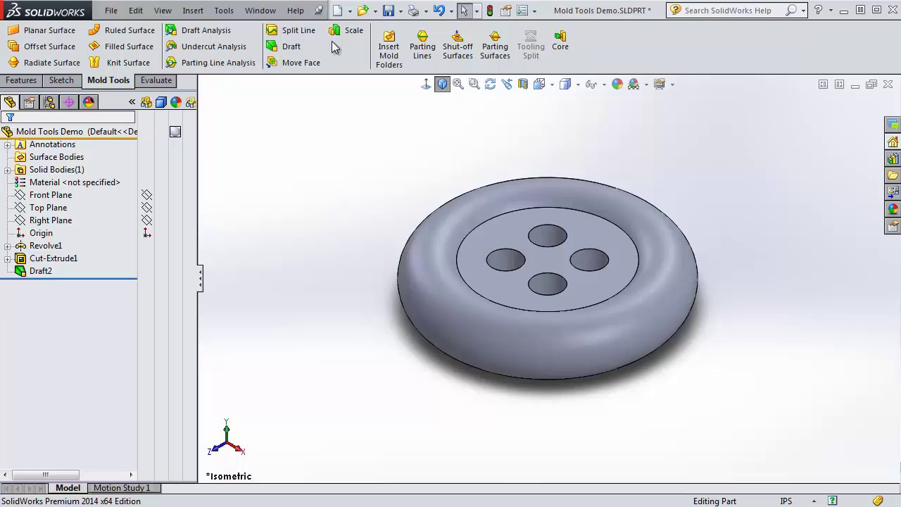
left_click(289, 31)
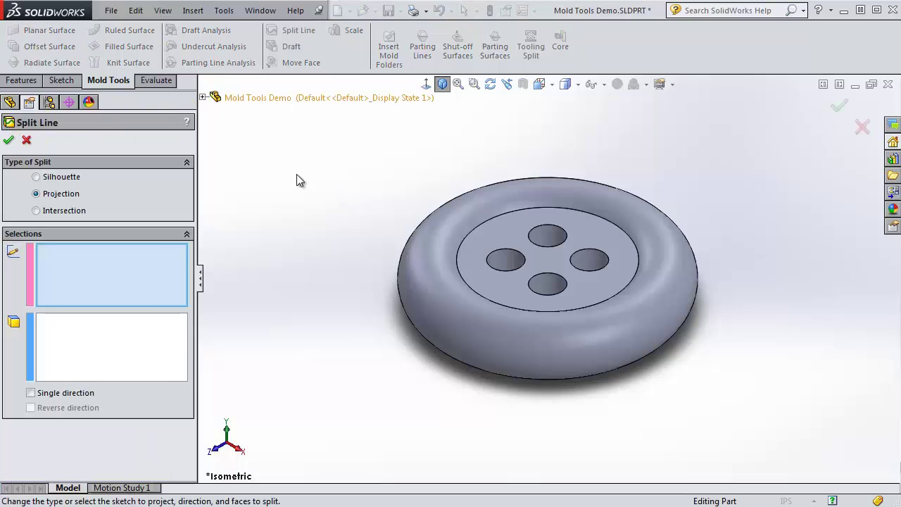
left_click(26, 140)
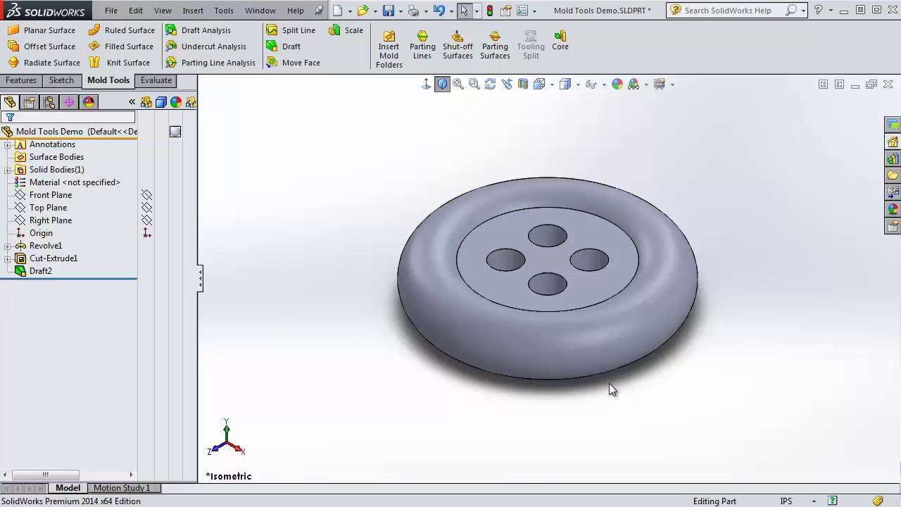
middle_click_drag(608, 383, 618, 296)
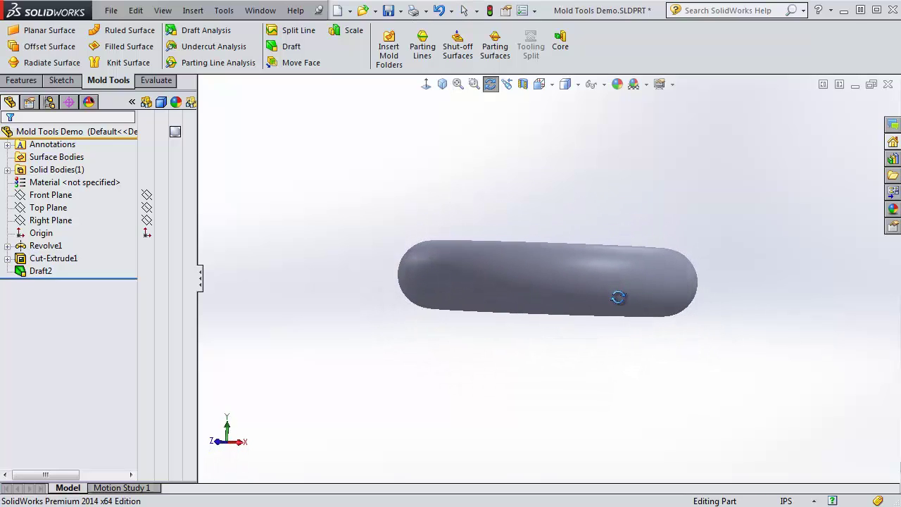
key("Escape")
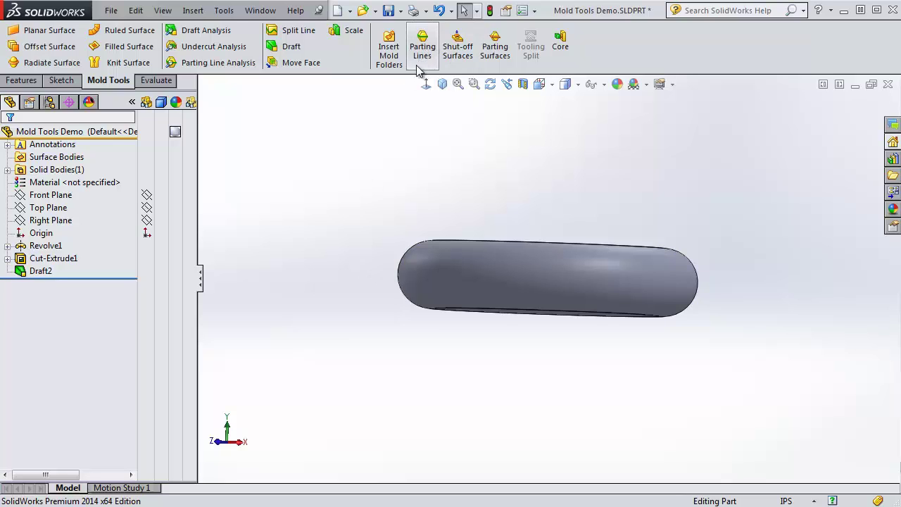
middle_click_drag(361, 197, 316, 304)
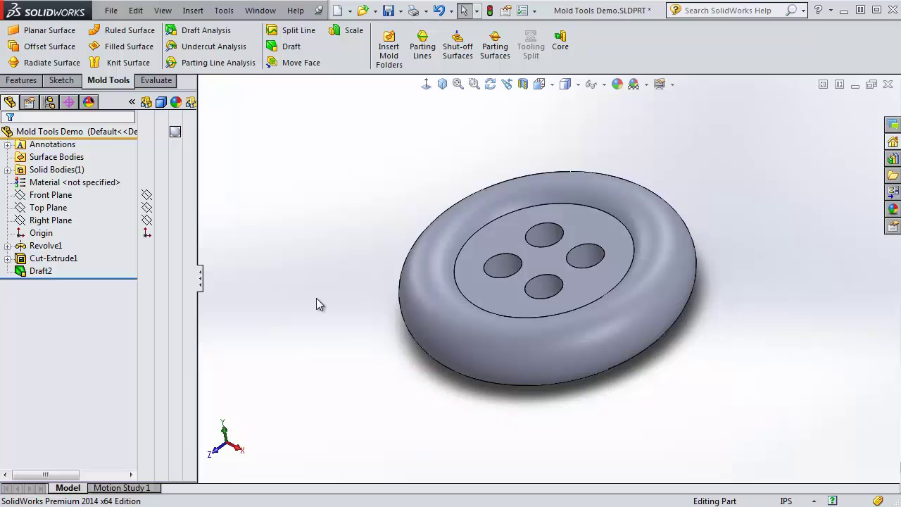
middle_click_drag(359, 263, 374, 239)
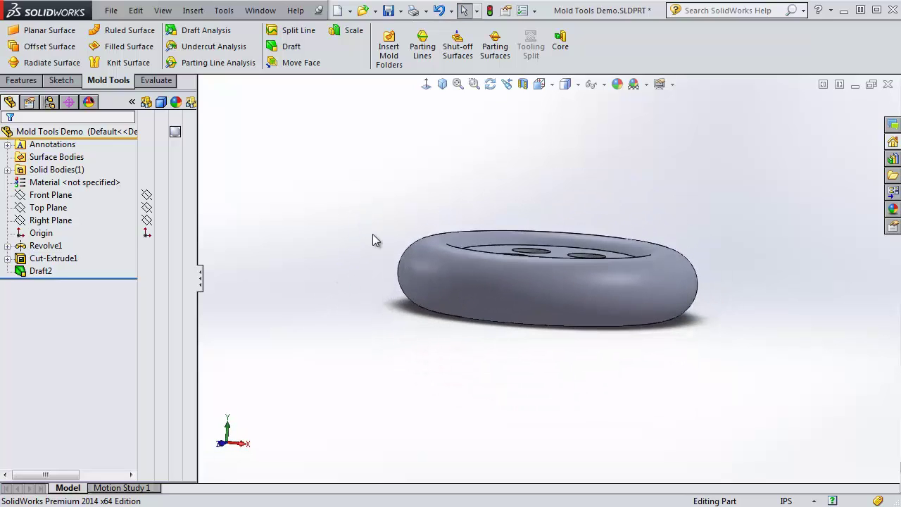
middle_click_drag(613, 388, 613, 363)
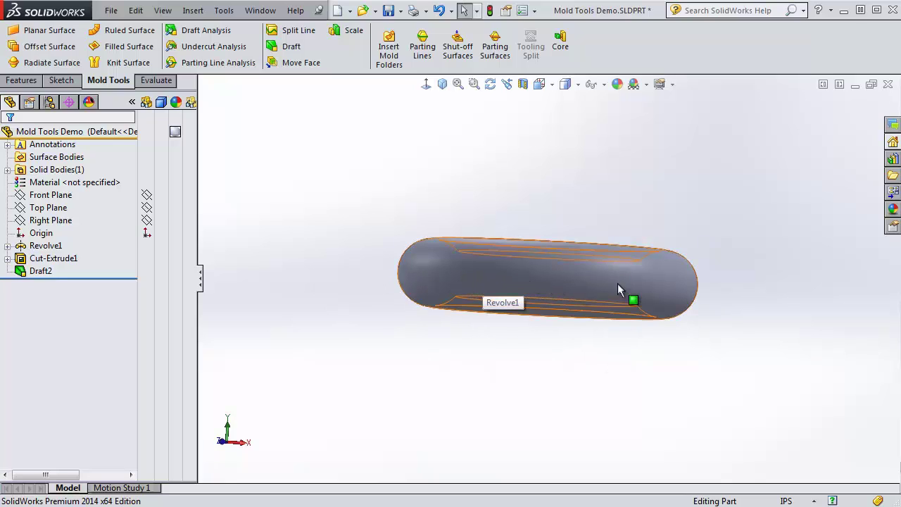
middle_click_drag(354, 183, 334, 219)
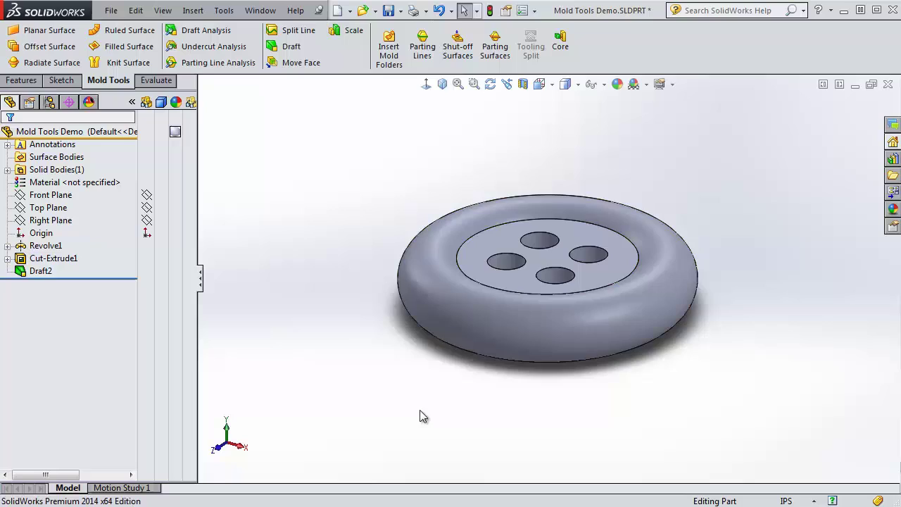
middle_click_drag(420, 414, 456, 335)
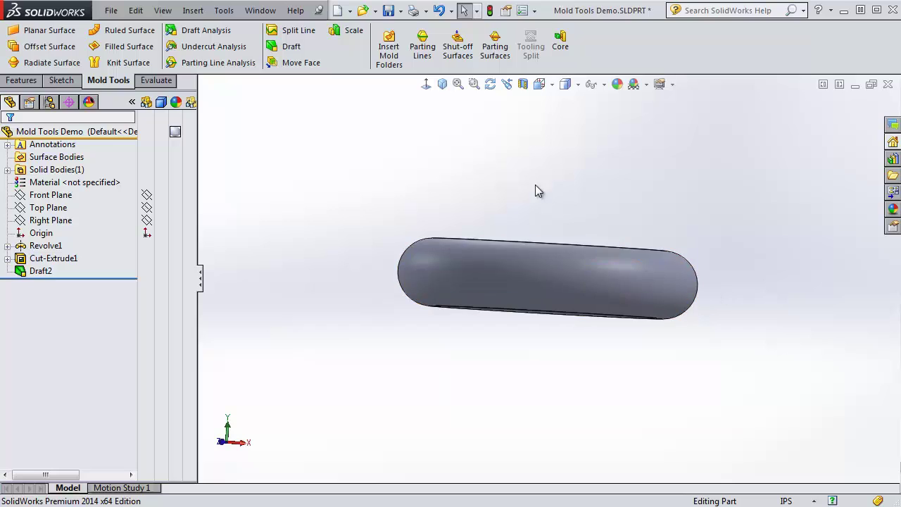
middle_click_drag(535, 191, 359, 217)
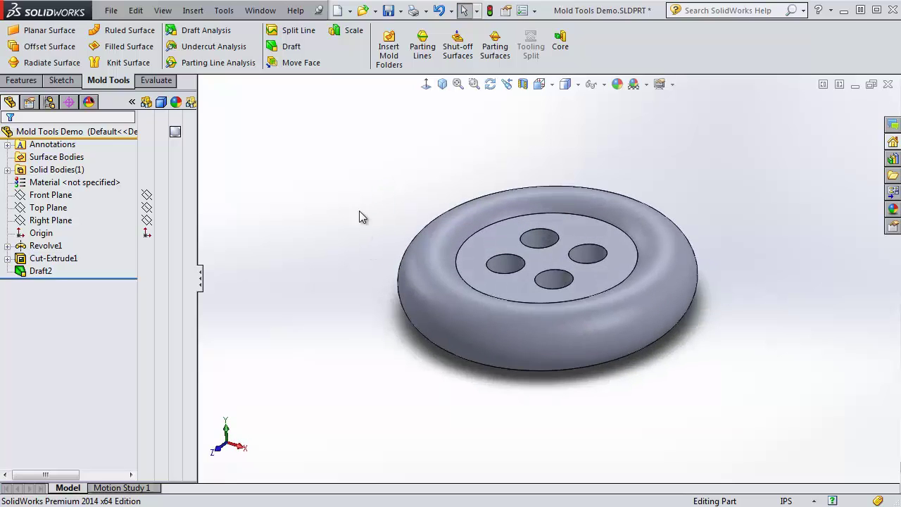
Step: Cancel the Split Line command and return the button to isometric view
left_click(302, 33)
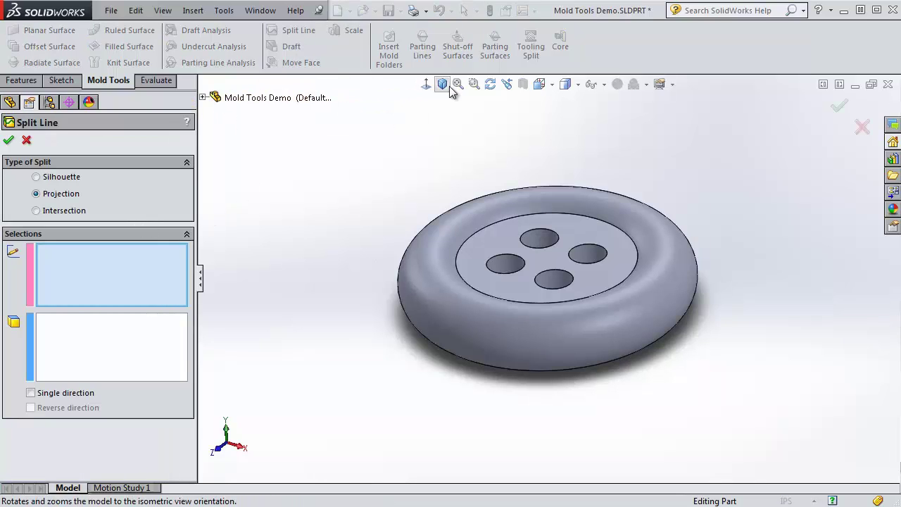
left_click(26, 142)
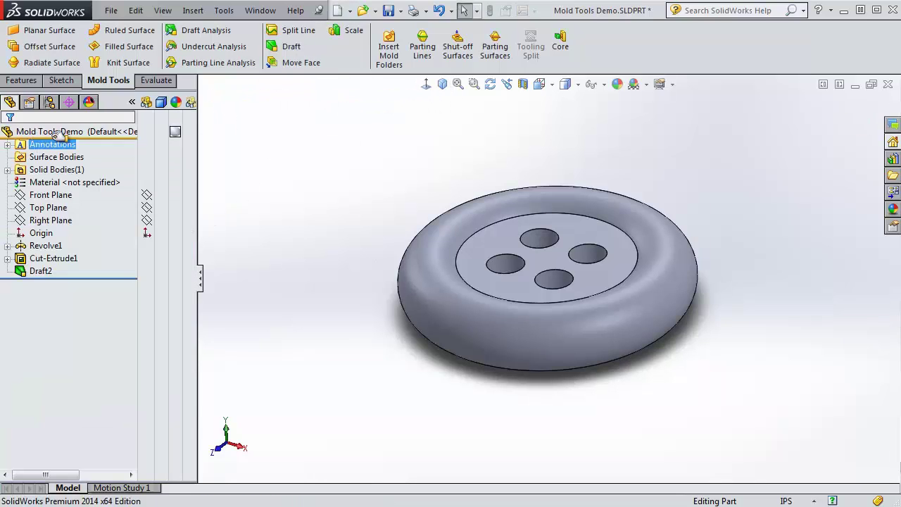
left_click(442, 84)
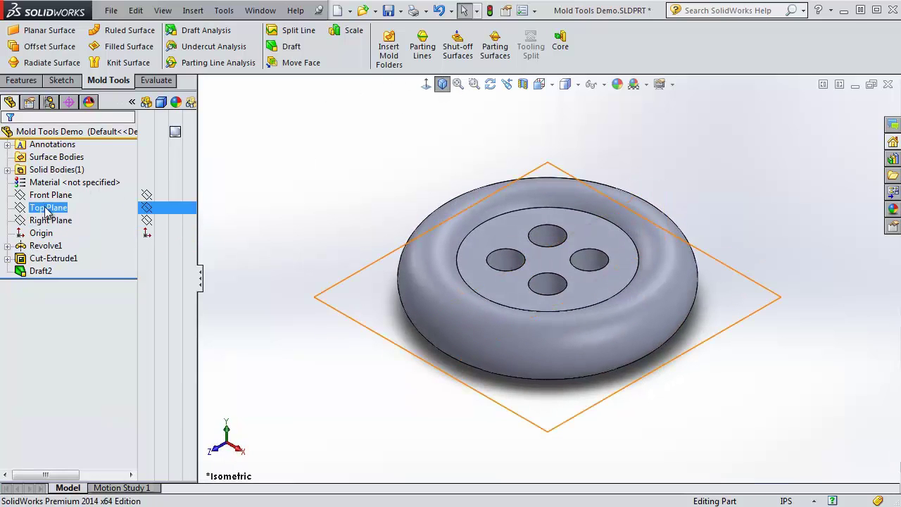
Step: Sketch a horizontal line on the Front Plane spanning the button's profile edge to edge
left_click(50, 195)
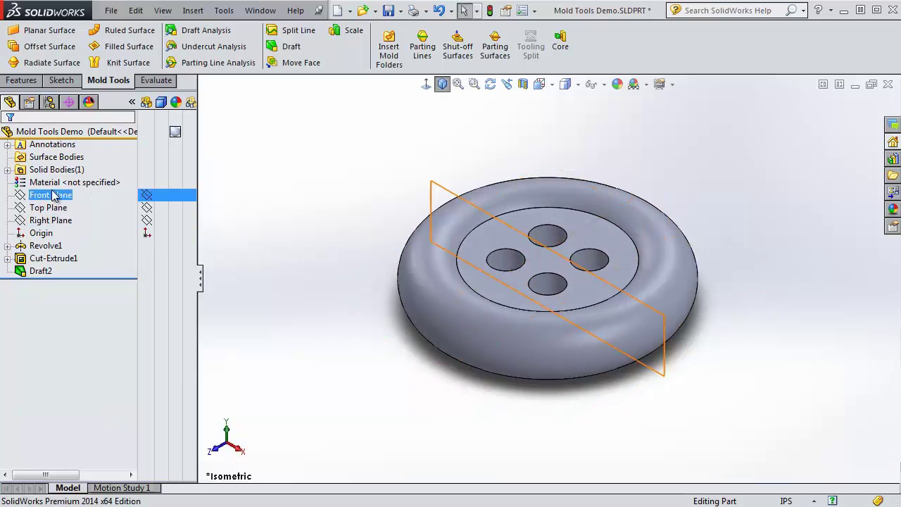
left_click(61, 80)
left_click(21, 40)
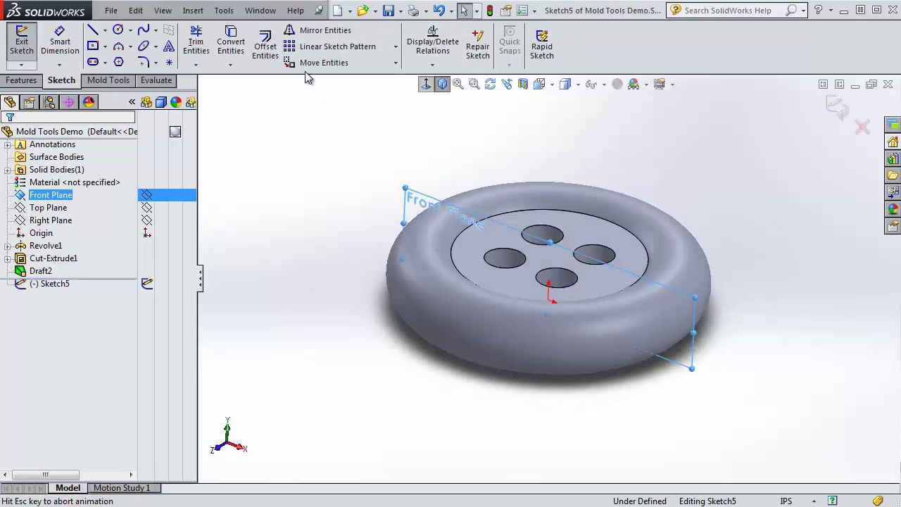
left_click(92, 30)
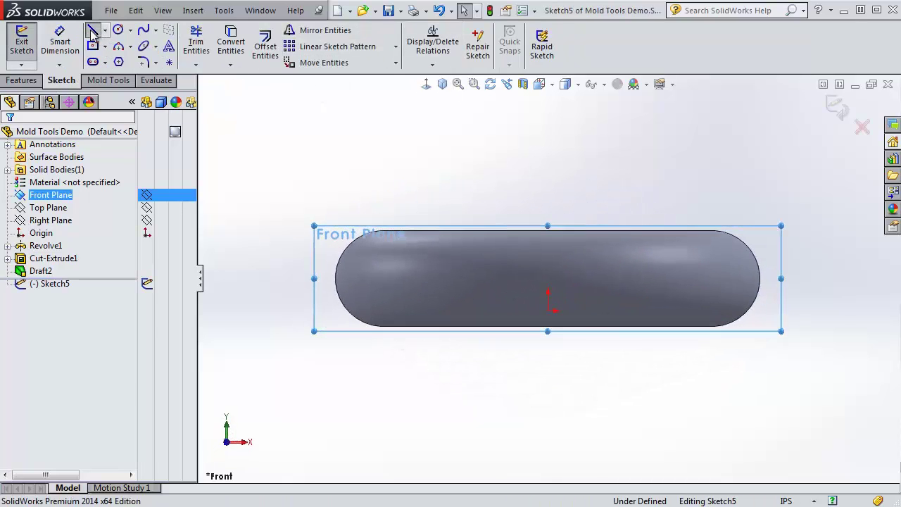
left_click(337, 280)
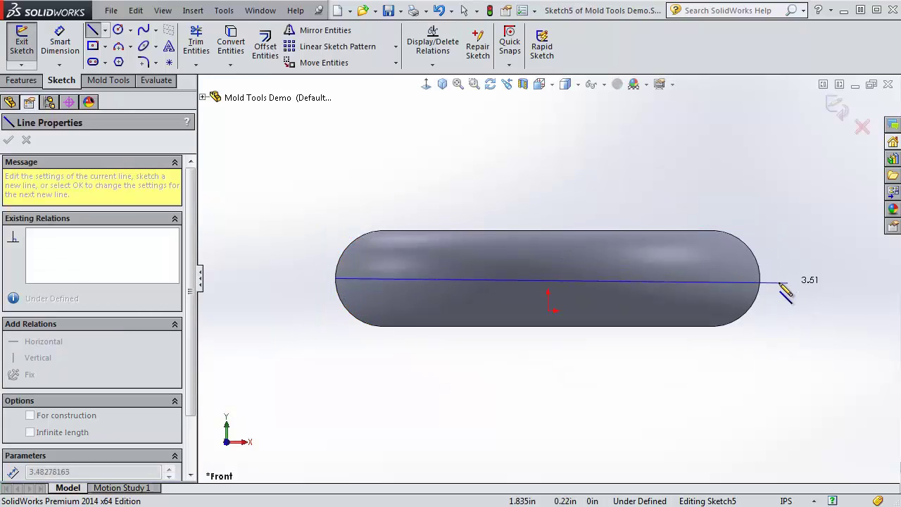
left_click(759, 278)
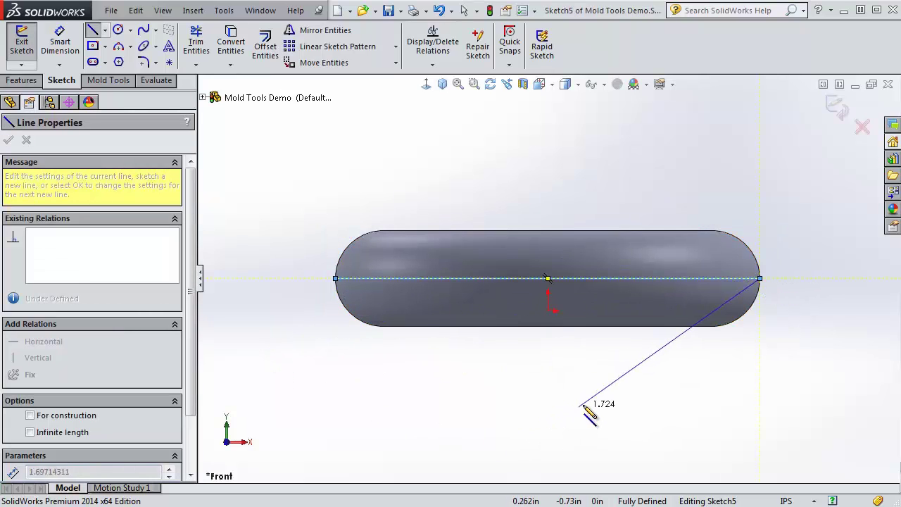
key("Escape")
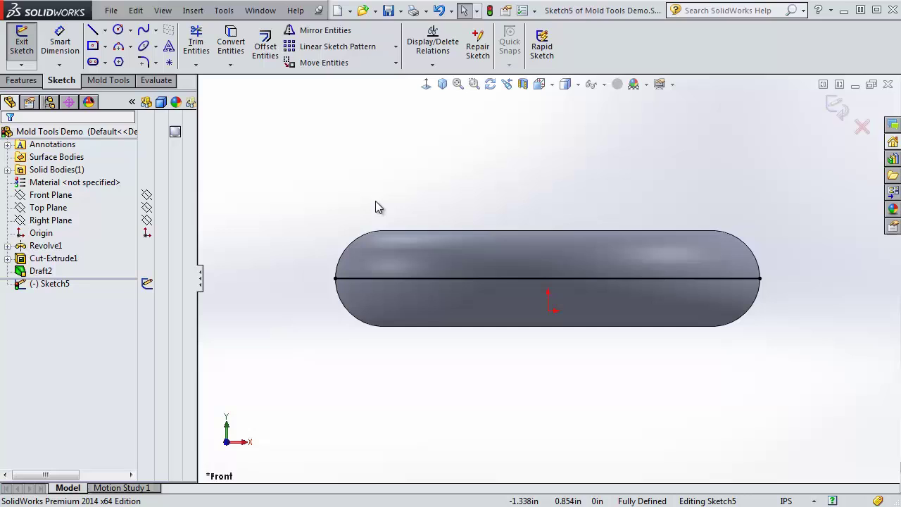
Step: Draw a short line near the profile centre and snap it onto the button's middle edge
left_click(93, 29)
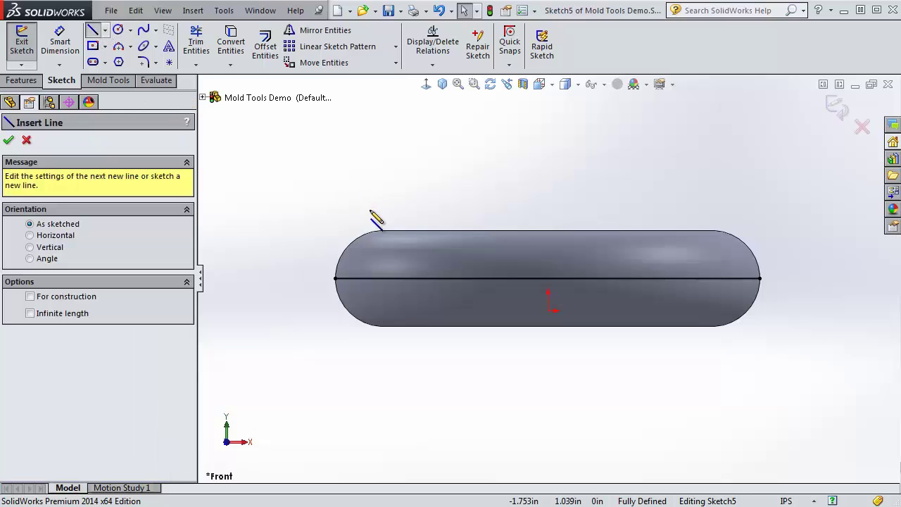
left_click(439, 250)
left_click(495, 258)
key("Escape")
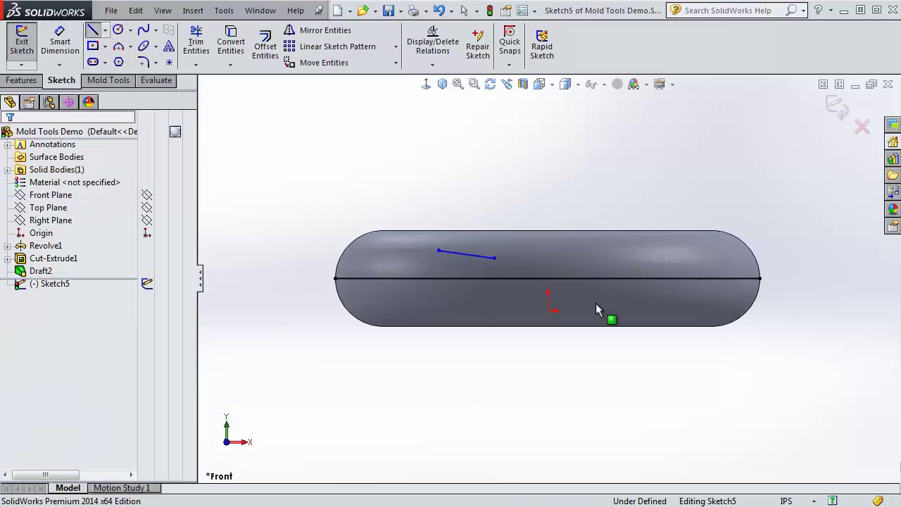
key("Escape")
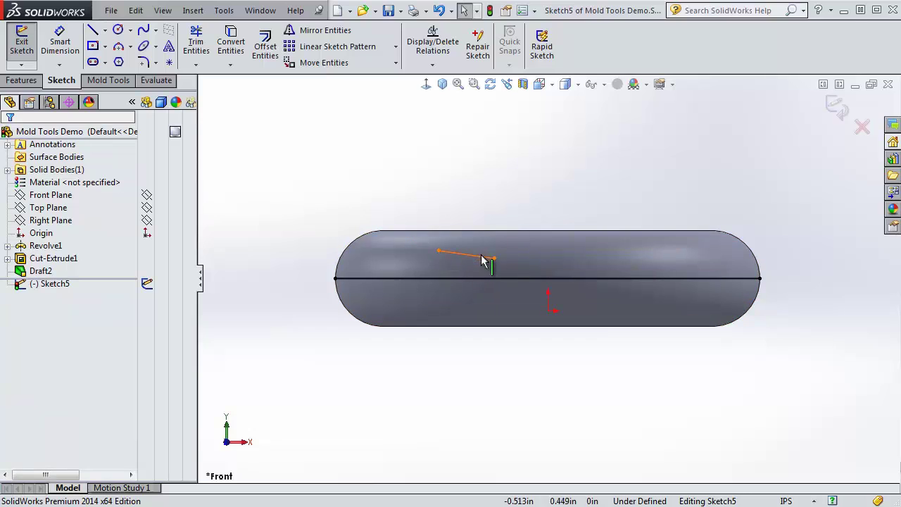
mouse_move(482, 260)
left_mouse_down()
mouse_move(525, 326)
mouse_move(503, 309)
left_mouse_up()
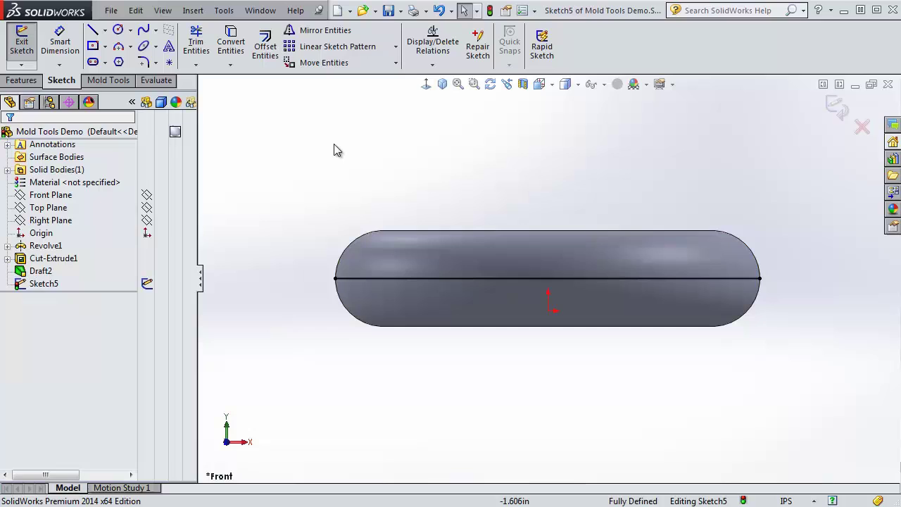
Step: Exit Sketch5 and browse the Features curve options and Mold Tools
left_click(837, 106)
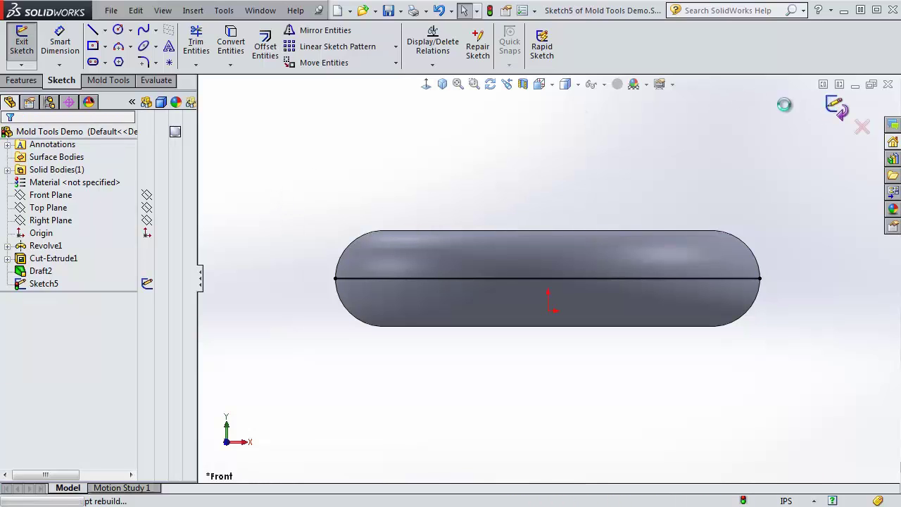
left_click(22, 81)
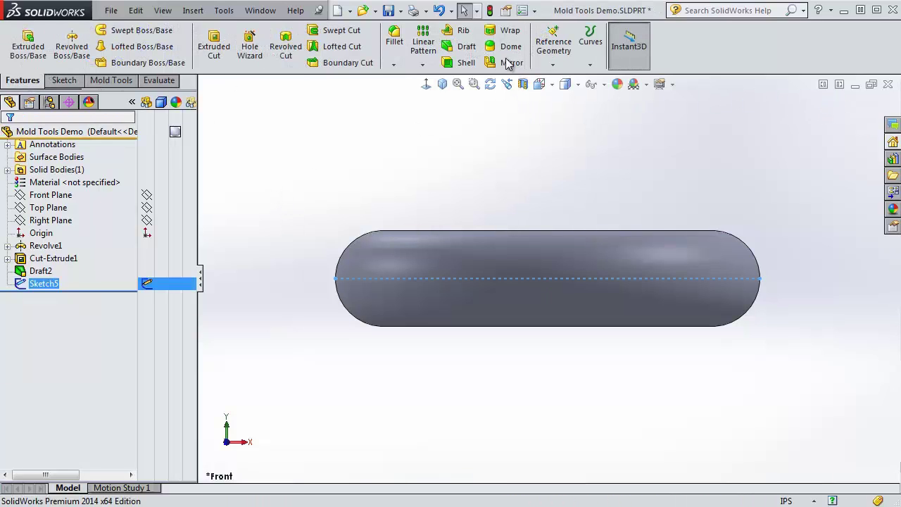
left_click(589, 55)
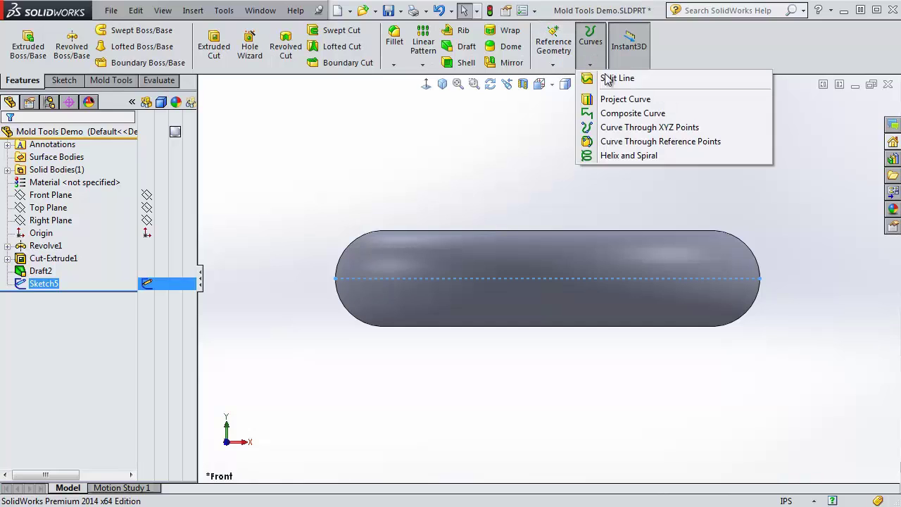
left_click(114, 81)
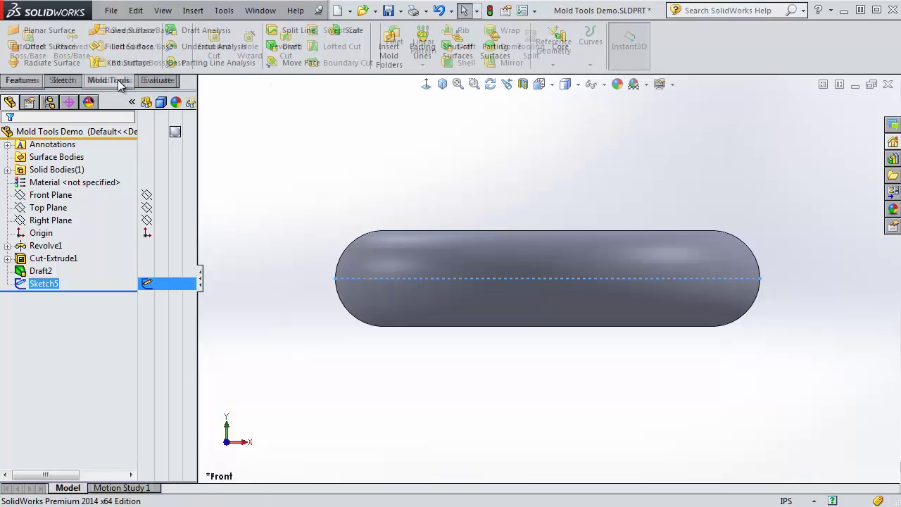
Step: Create Split Line2 projecting Sketch5 onto the button's rounded outer face
left_click(297, 32)
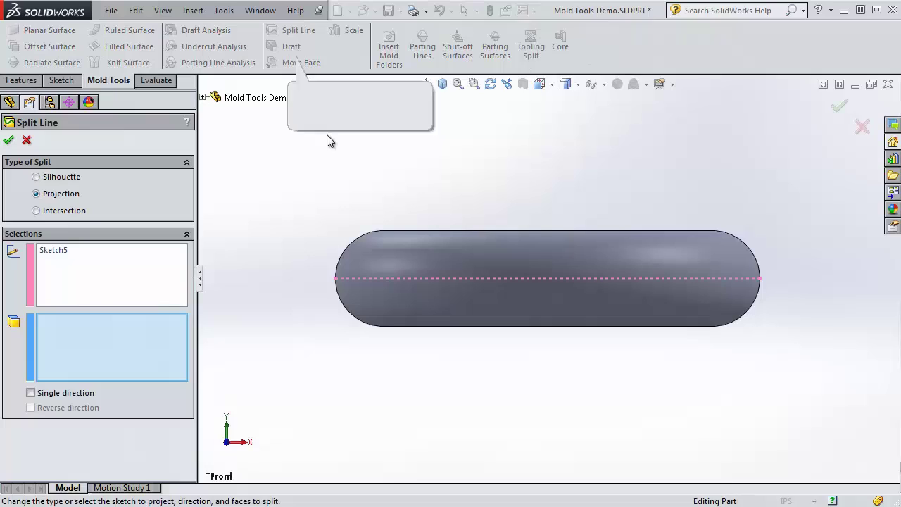
middle_click_drag(313, 197, 286, 195)
left_click(67, 261)
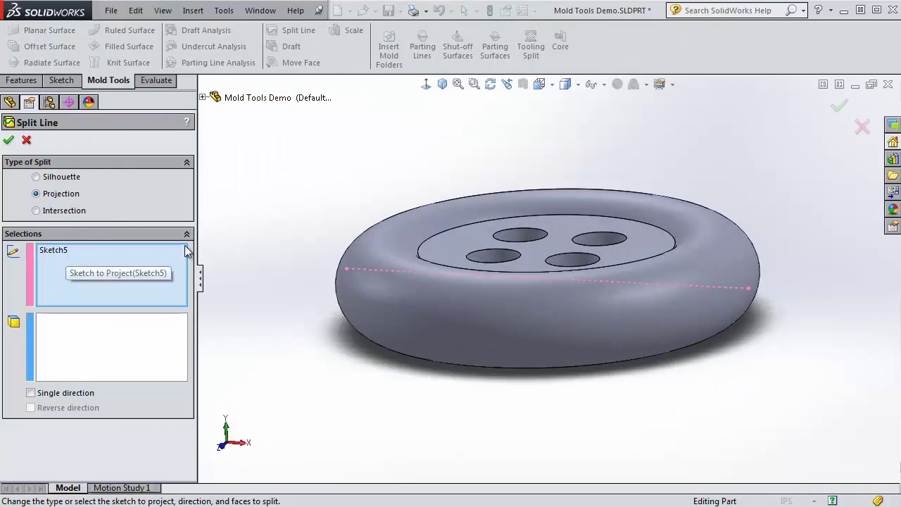
left_click(59, 342)
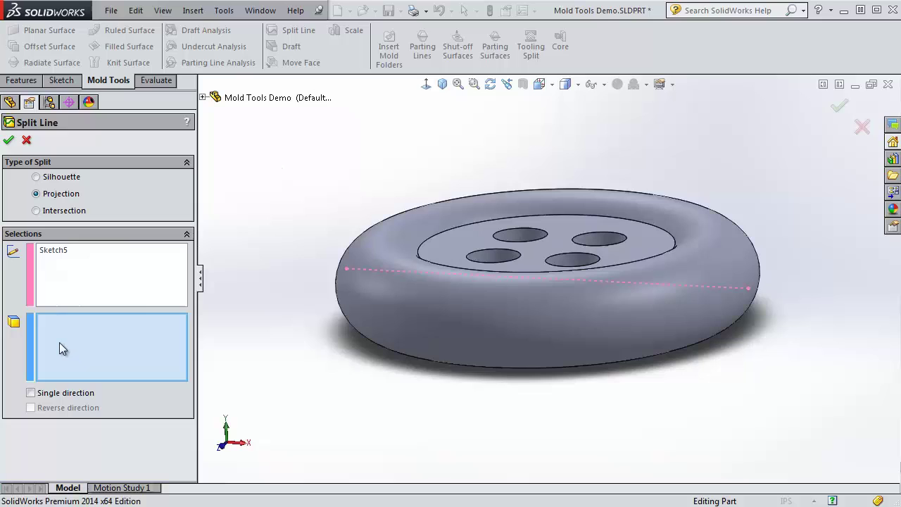
left_click(441, 312)
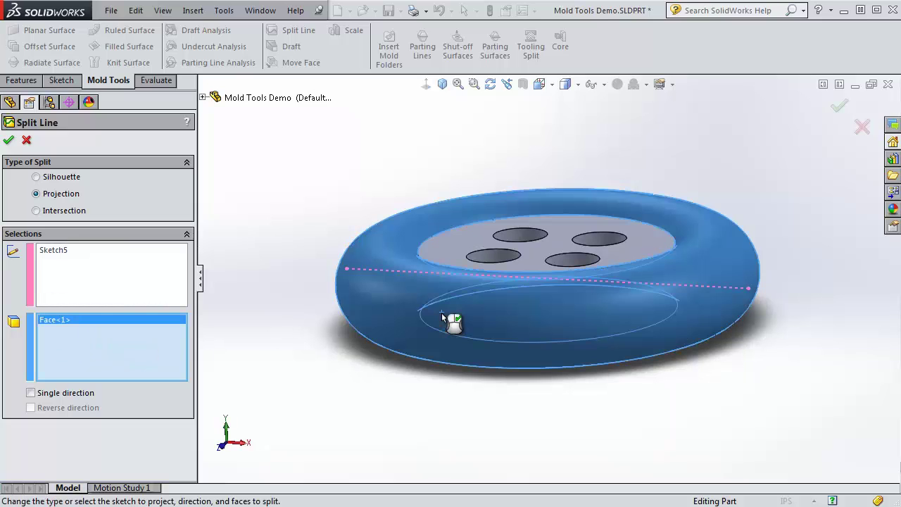
left_click(8, 139)
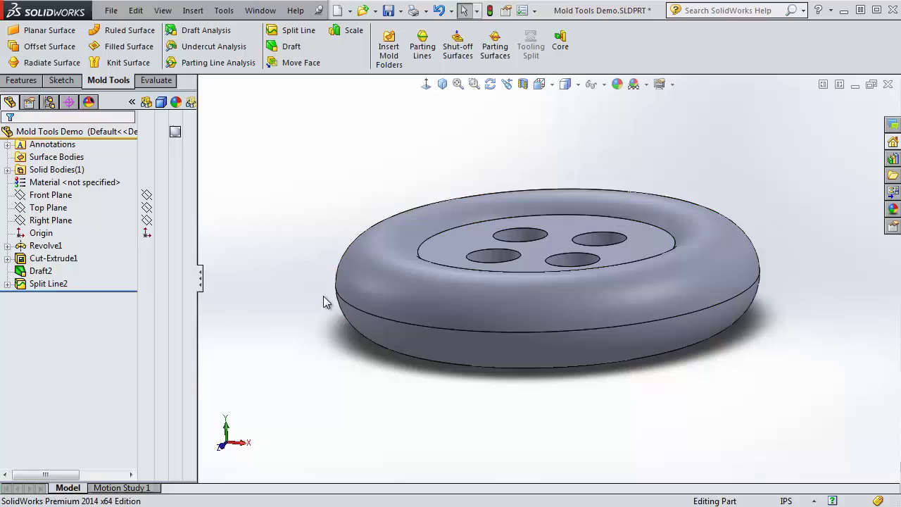
middle_click_drag(323, 295, 289, 272)
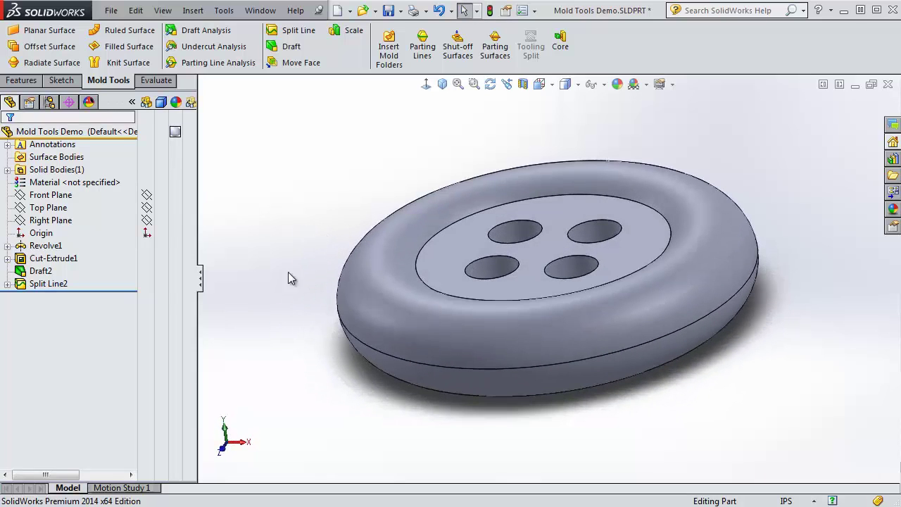
Step: Start a Parting Line with the recessed top face as pull direction at 1.00deg draft
left_click(441, 84)
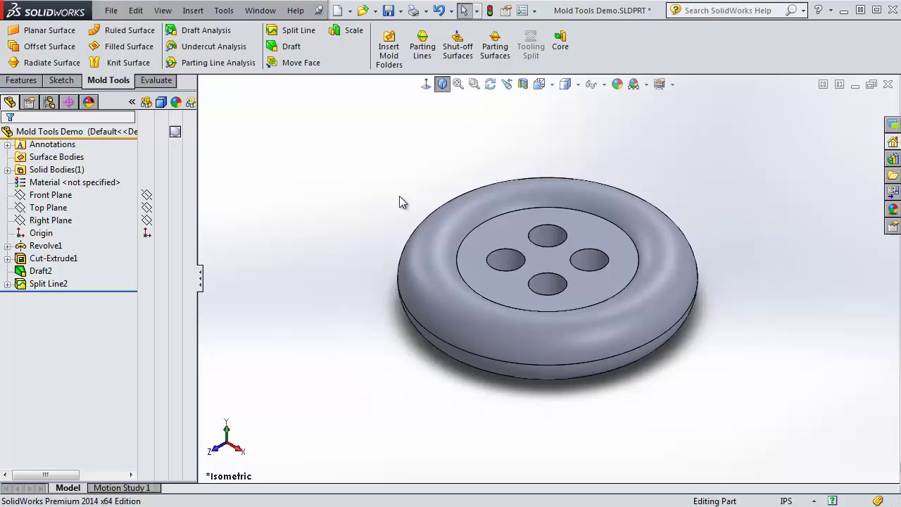
left_click(424, 50)
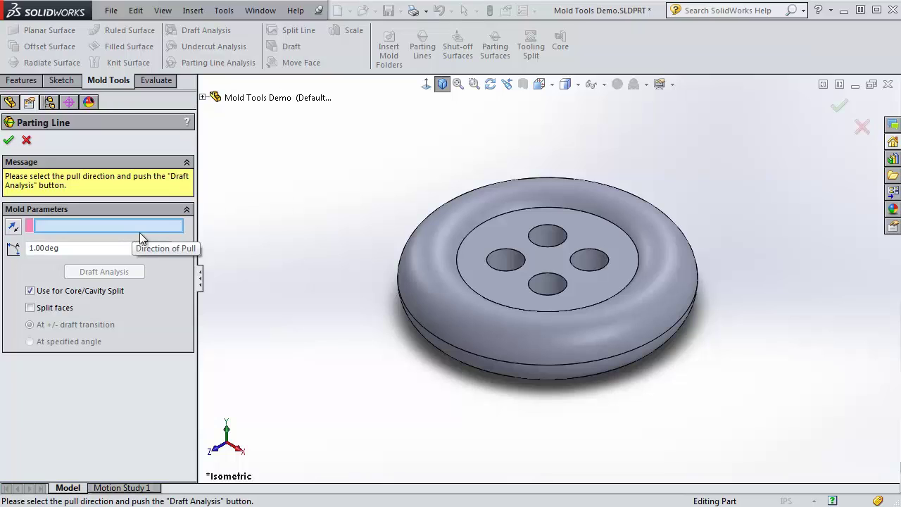
left_click(513, 241)
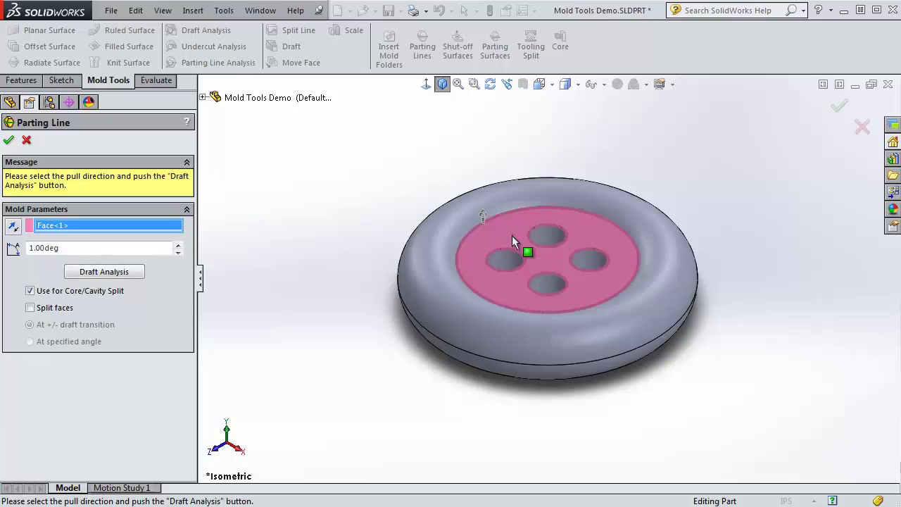
middle_click_drag(421, 317, 471, 230)
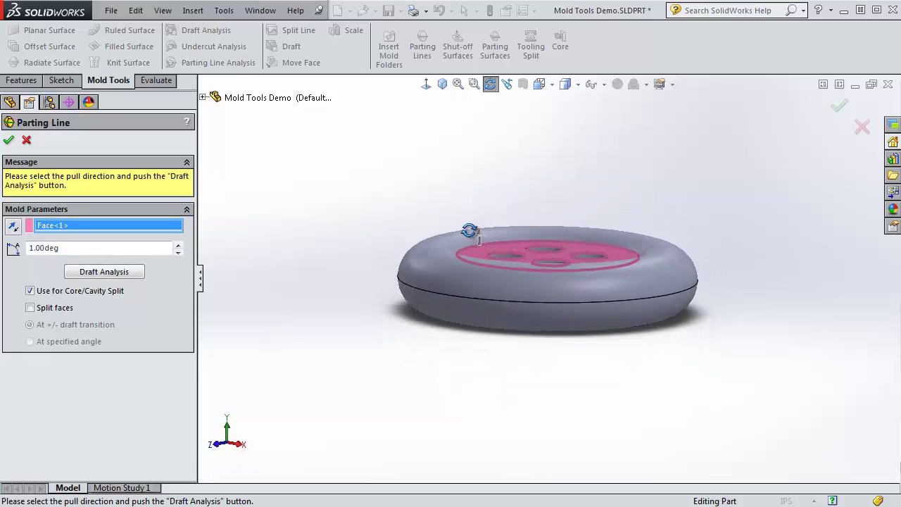
scroll(493, 261, "down", 5)
middle_click_drag(533, 297, 533, 345)
scroll(683, 306, "up", 4)
scroll(683, 307, "down", 3)
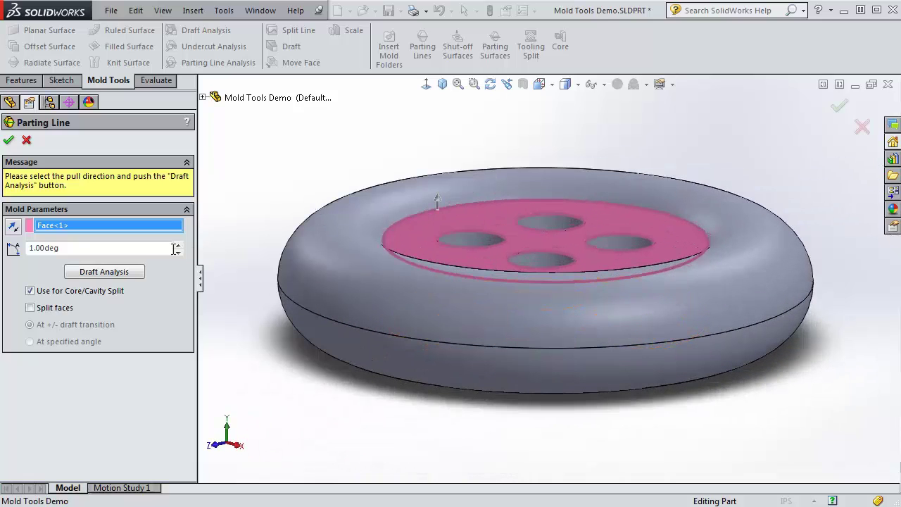
left_click(73, 249)
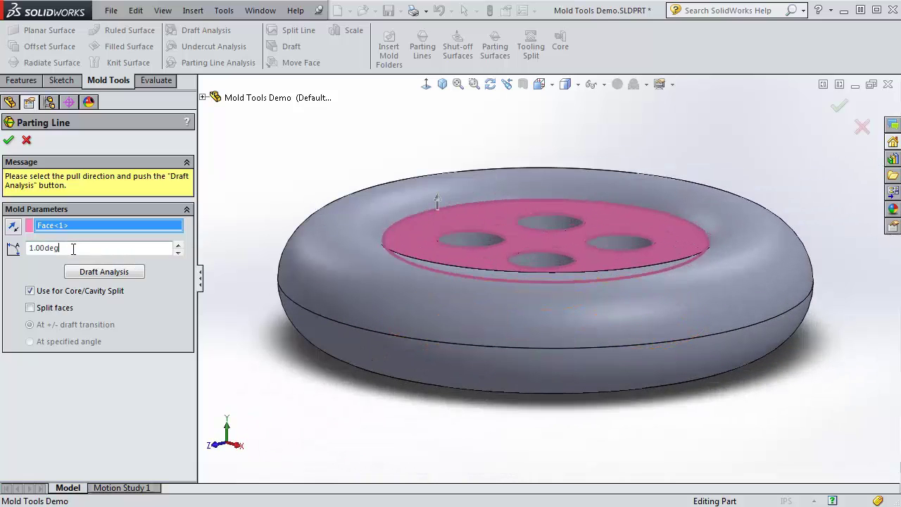
Step: Run the parting-line draft analysis and orbit to check the green upper and red lower halves
left_click(104, 271)
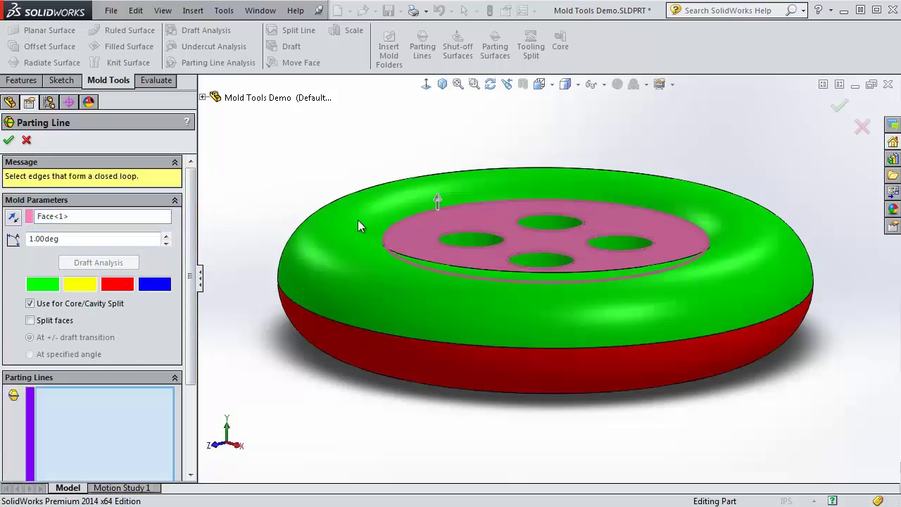
middle_click_drag(358, 220, 263, 415)
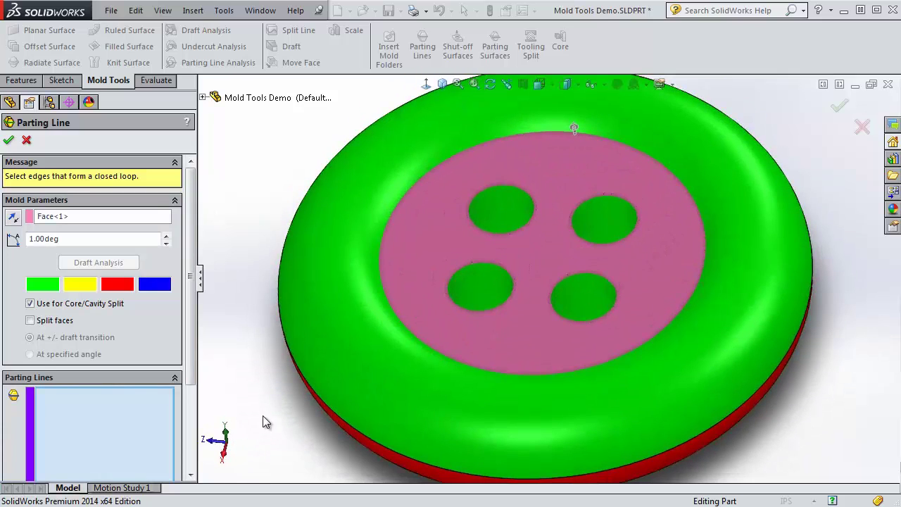
middle_click_drag(241, 359, 176, 303)
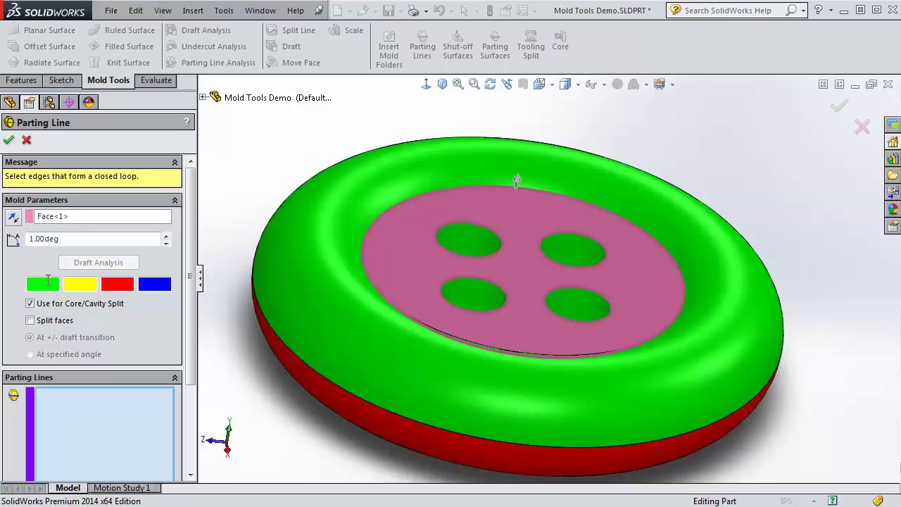
scroll(317, 254, "up", 2)
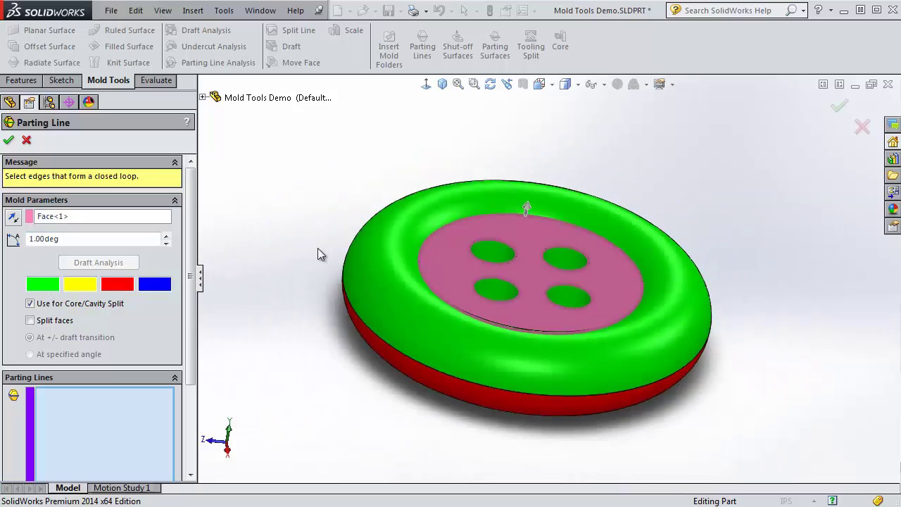
middle_click_drag(318, 253, 104, 406)
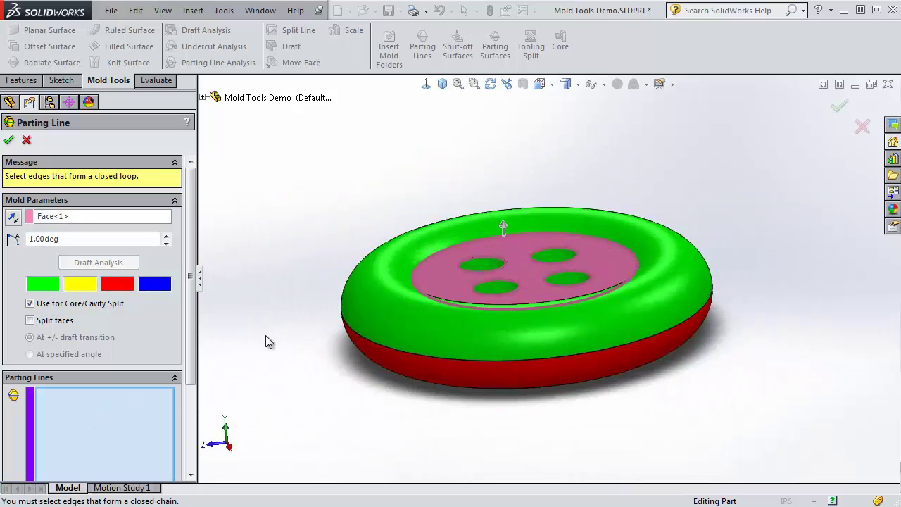
scroll(261, 290, "down", 2)
scroll(261, 290, "up", 2)
scroll(107, 318, "down", 3)
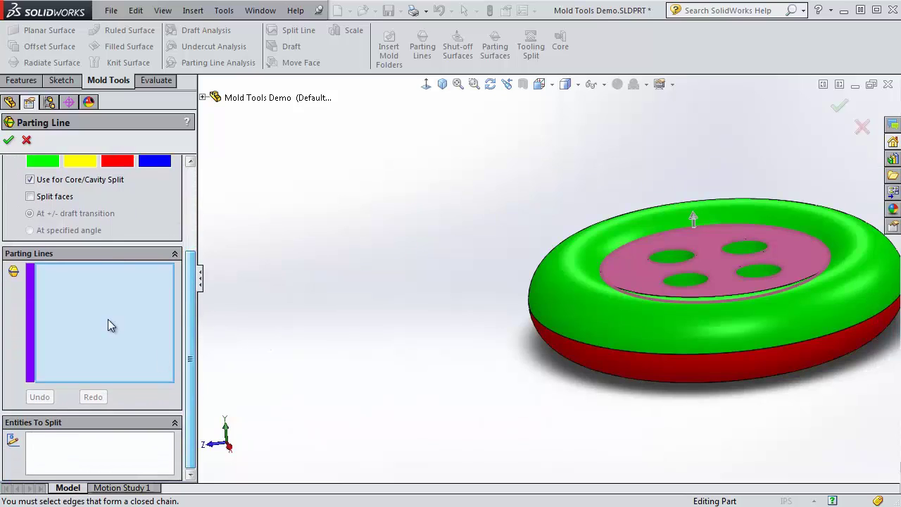
scroll(815, 329, "up", 2)
scroll(603, 335, "down", 2)
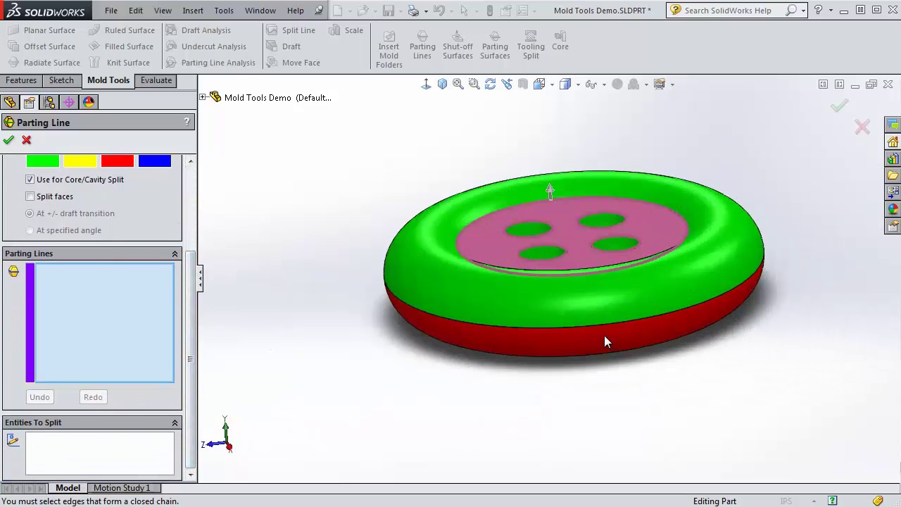
Step: Pick the two middle split edges as the parting loop and create Parting Line3
left_click(622, 321)
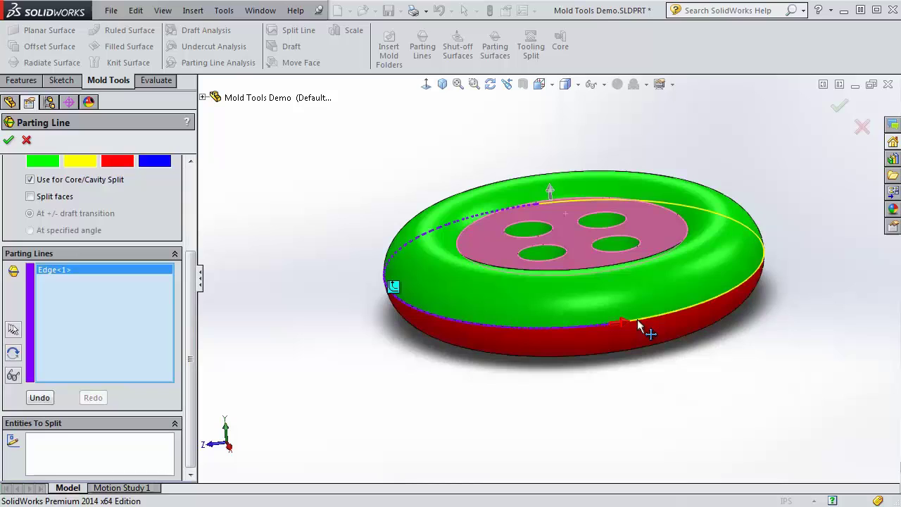
left_click(641, 317)
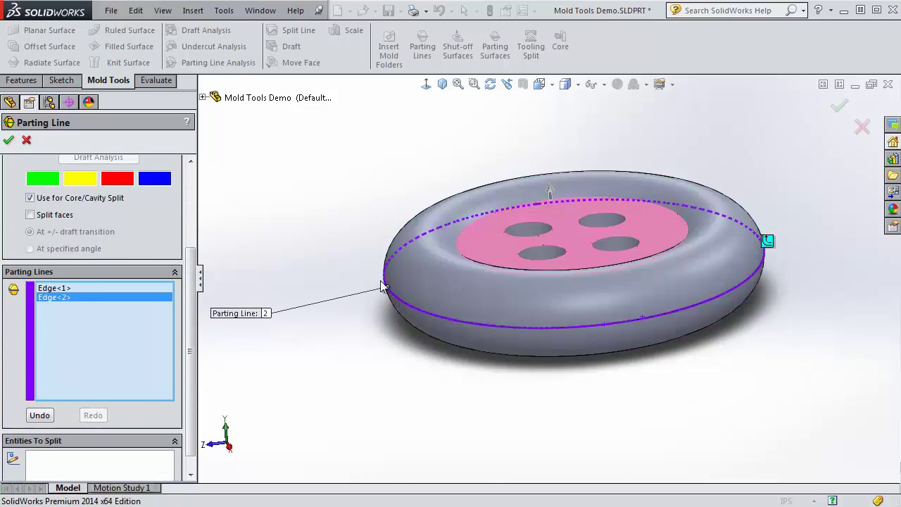
mouse_move(330, 241)
middle_mouse_down()
mouse_move(380, 178)
mouse_move(322, 247)
middle_mouse_up()
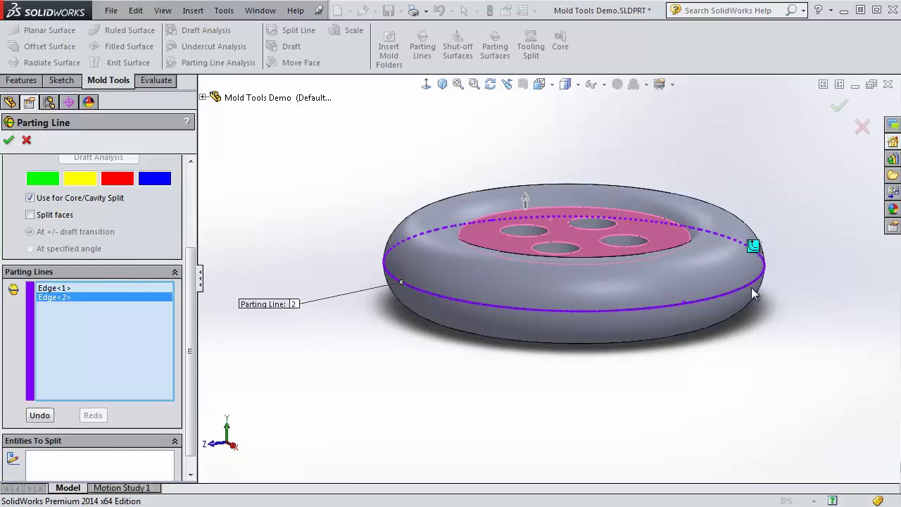
middle_click_drag(780, 173, 798, 135)
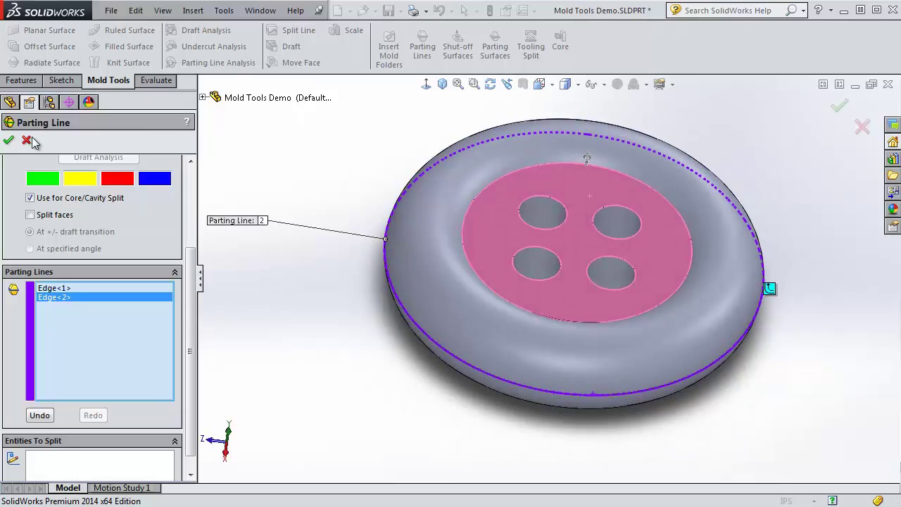
left_click(9, 141)
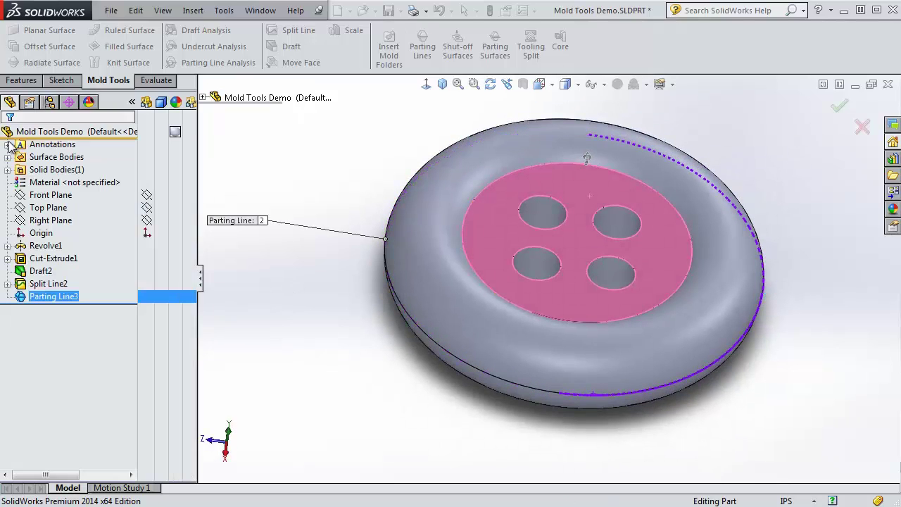
middle_click_drag(395, 425, 363, 336)
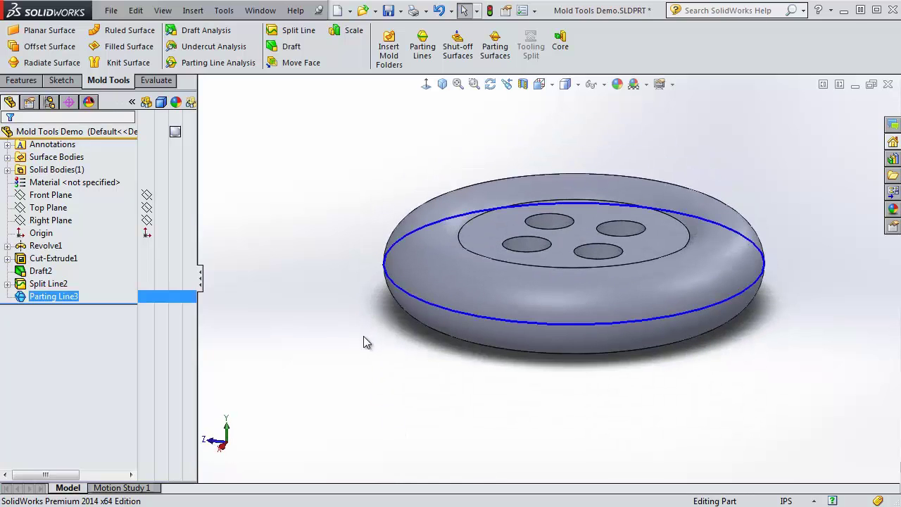
Step: Return to isometric view and delete the Parting Line3 feature
left_click(441, 84)
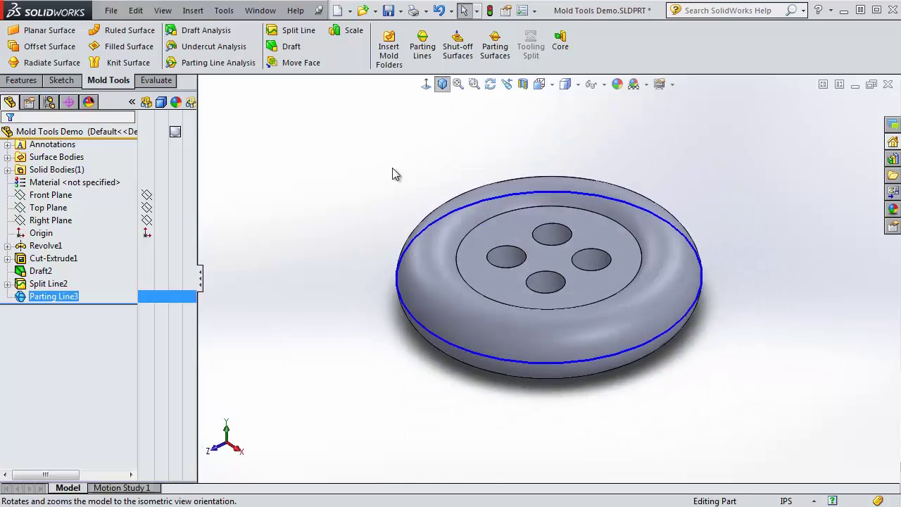
left_click(316, 252)
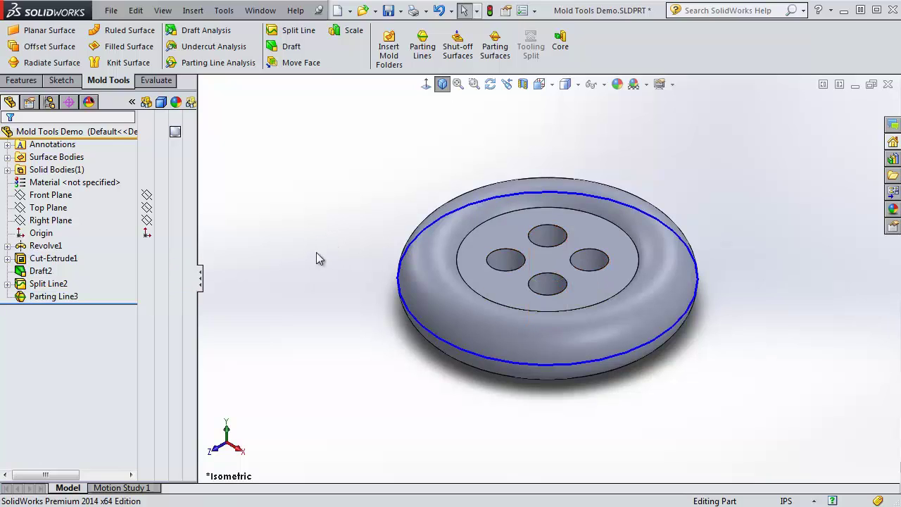
left_click(56, 296)
key("Delete")
key("Return")
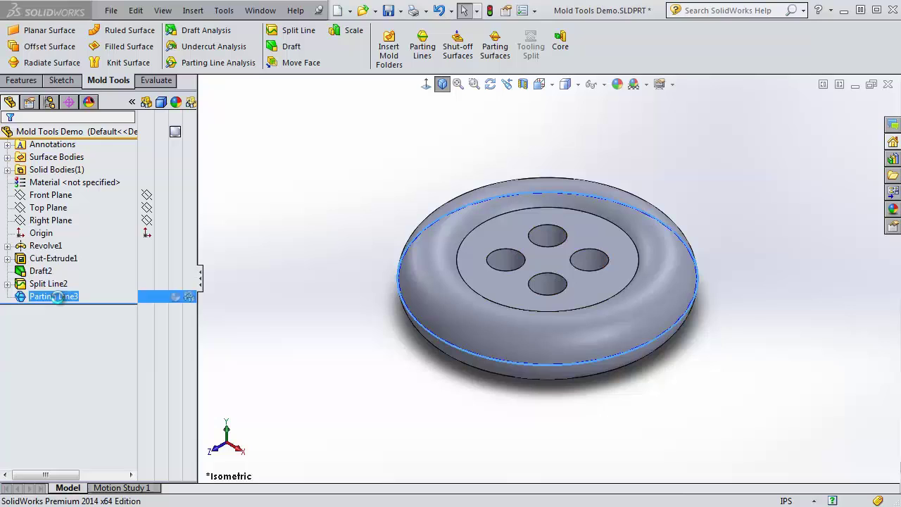
Step: Delete Split Line2 and Sketch5, leaving Draft2 last in the tree
left_click(46, 287)
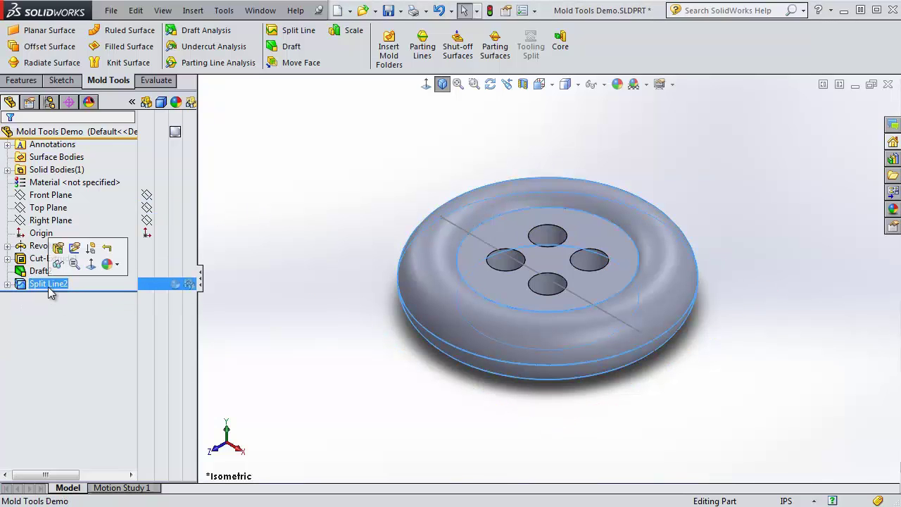
key("Delete")
left_click_drag(117, 198, 215, 220)
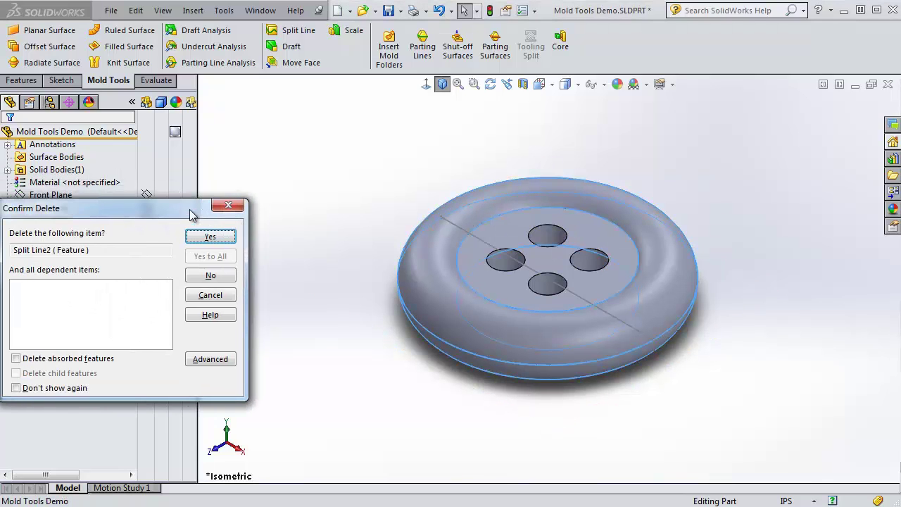
left_click(211, 240)
left_click(44, 283)
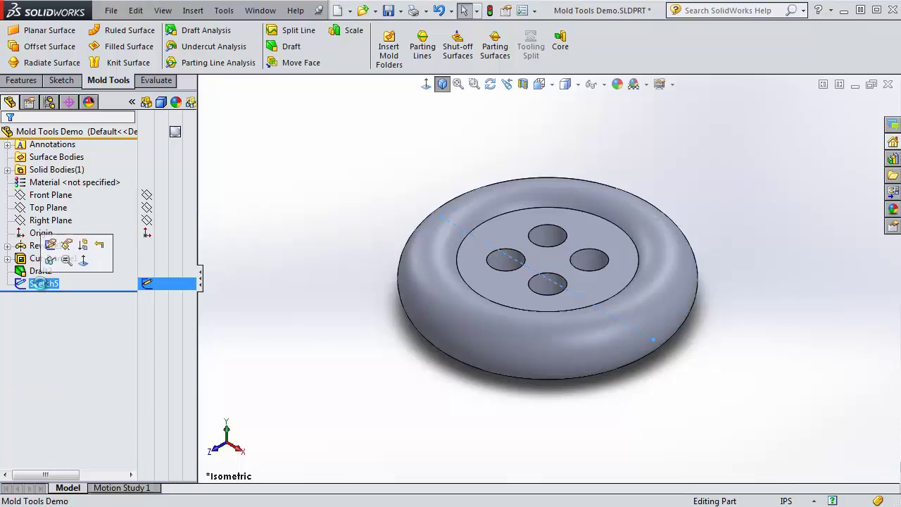
key("Delete")
key("Return")
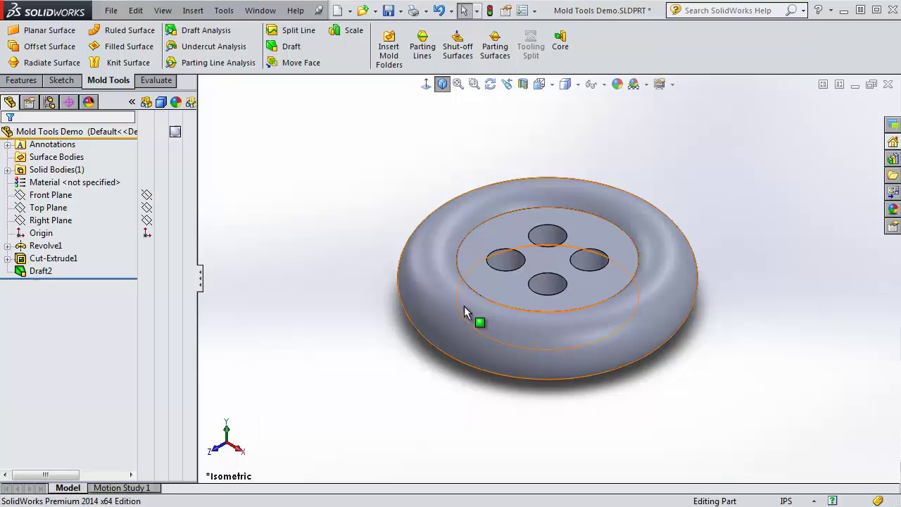
middle_click_drag(410, 424, 473, 358)
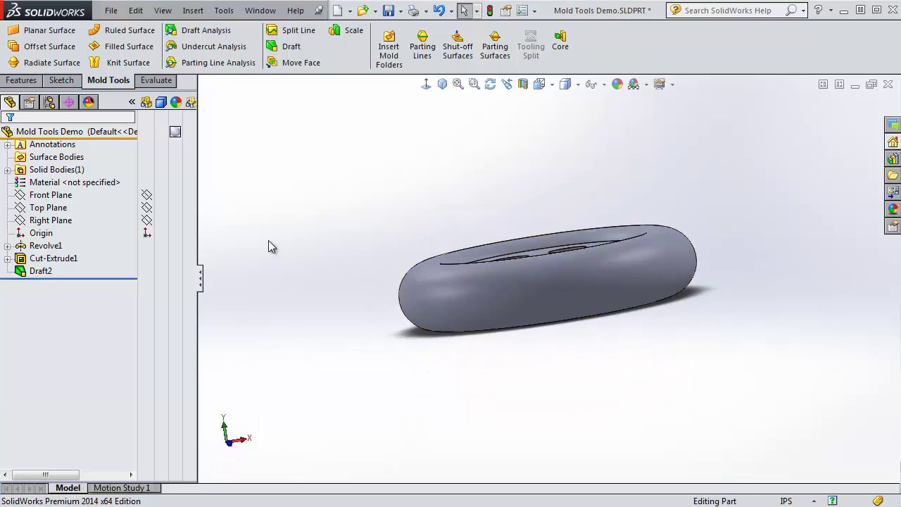
Step: Start a new parting line using the button's top face as the pull direction
left_click(422, 44)
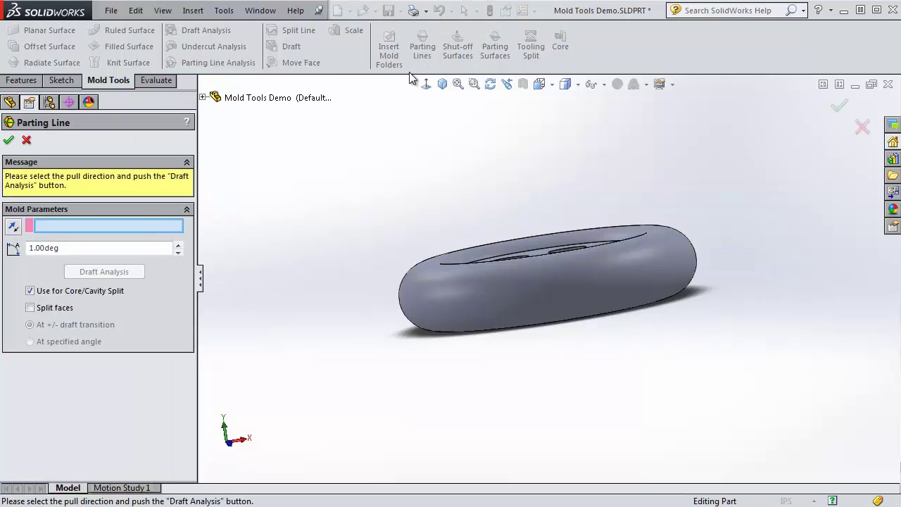
middle_click_drag(303, 201, 311, 251)
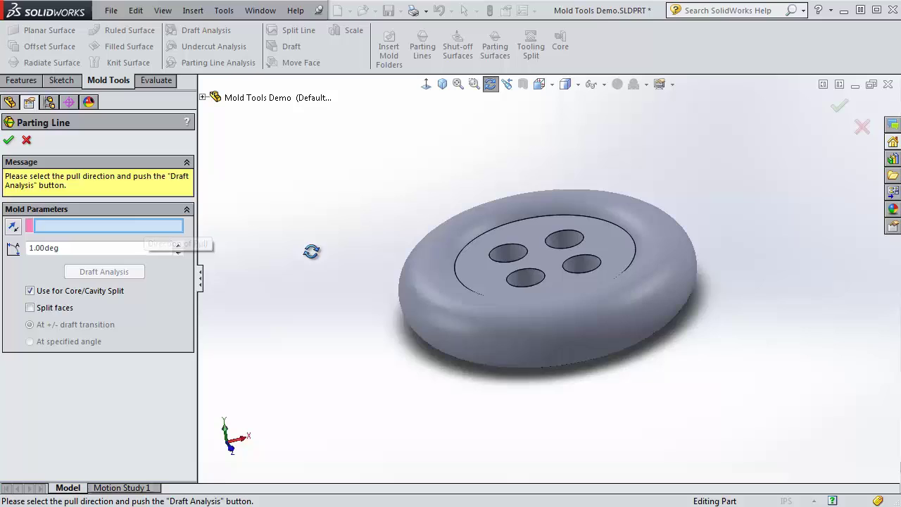
left_click(480, 270)
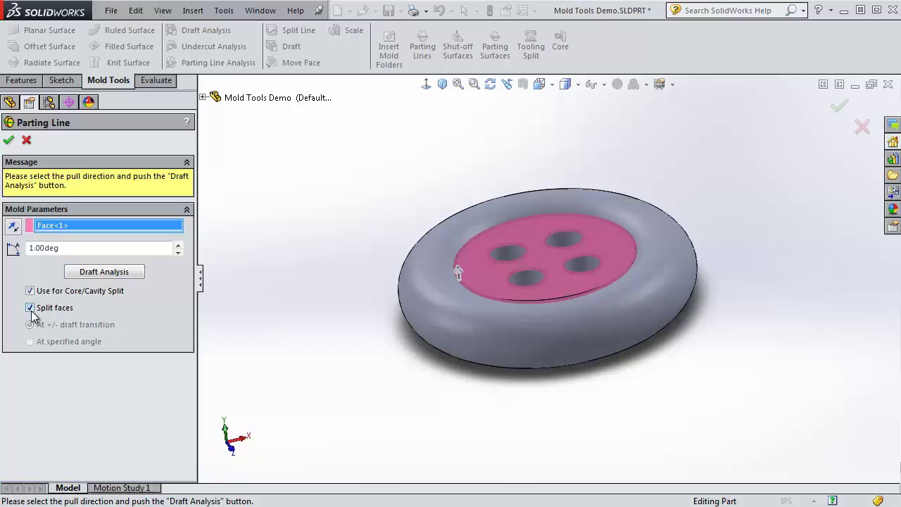
Step: Run draft analysis and turn the green/red boundary edge loop into Parting Line4 around the rim
left_click(102, 273)
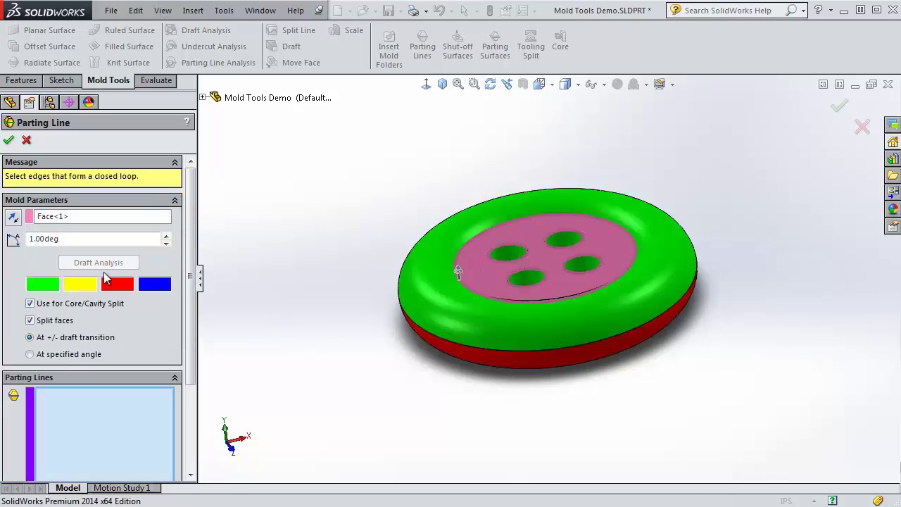
middle_click_drag(235, 362, 442, 298)
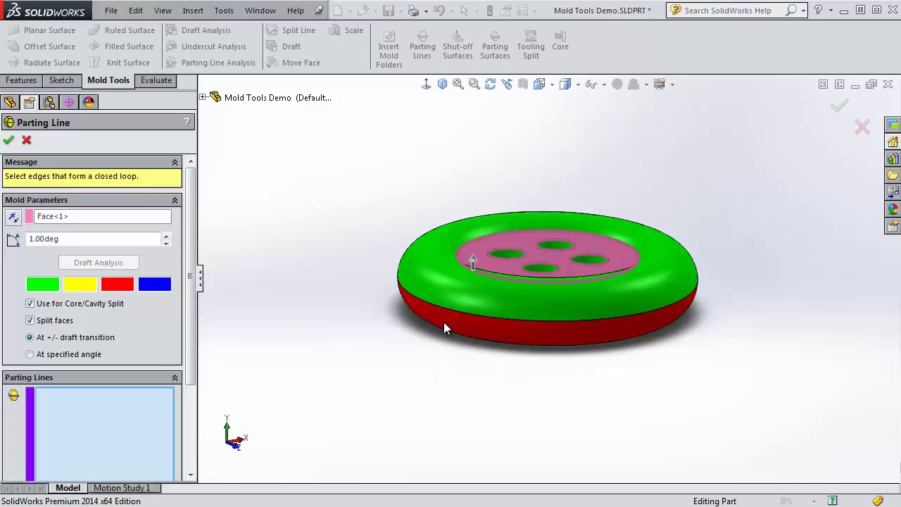
left_click(461, 312)
left_click(436, 306)
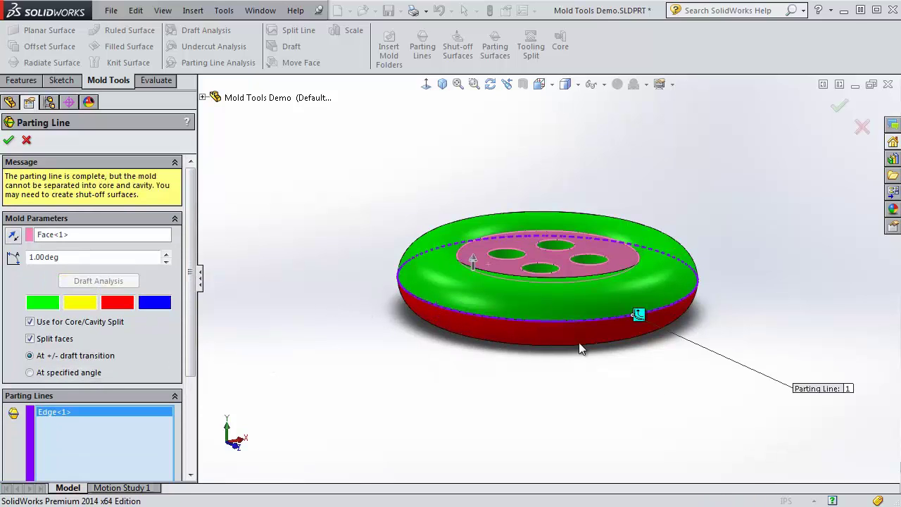
middle_click_drag(317, 194, 344, 210)
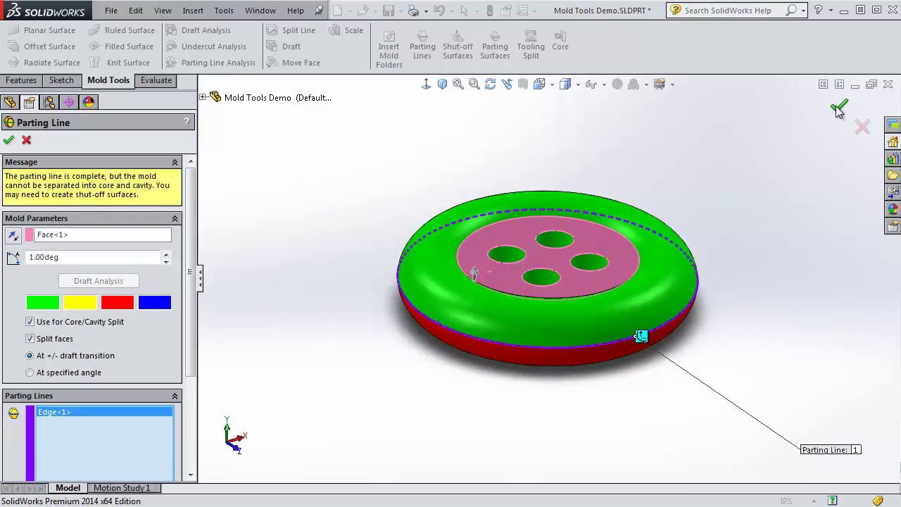
left_click(838, 107)
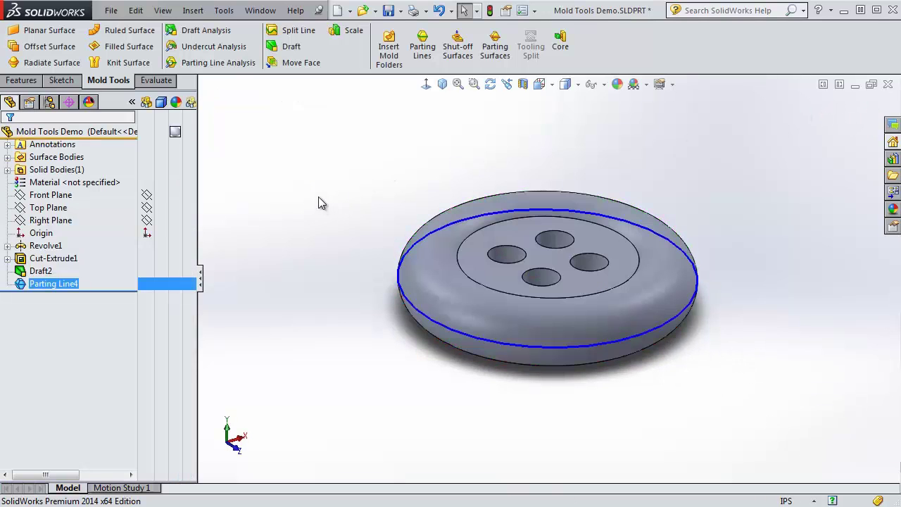